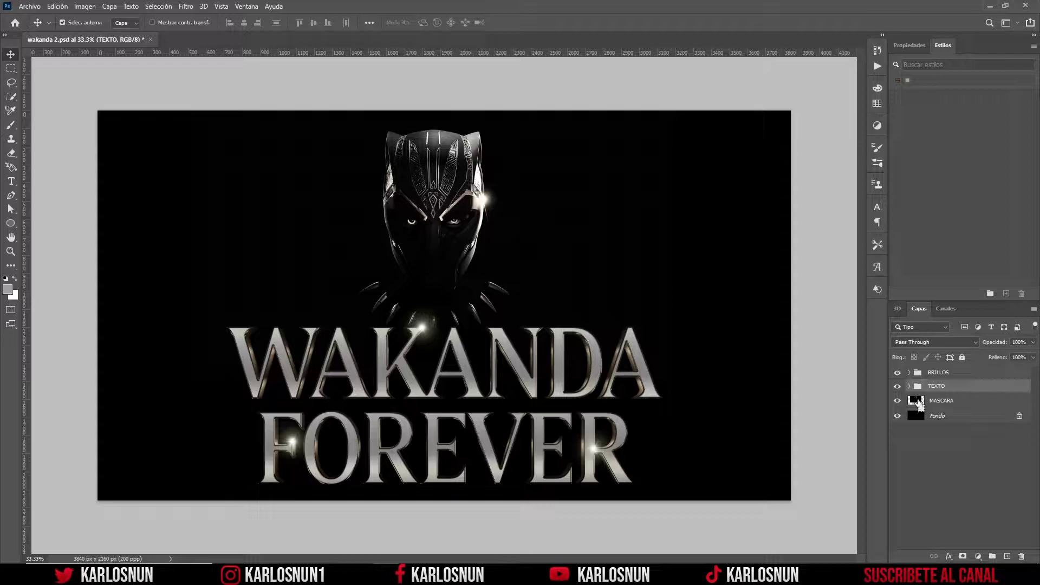
# - Zoom in to inspect the reference's chrome lettering, then zoom back out
pyautogui.hotkey('ctrl', '+')
pyautogui.hotkey('ctrl', '+')
pyautogui.hotkey('ctrl', '+')
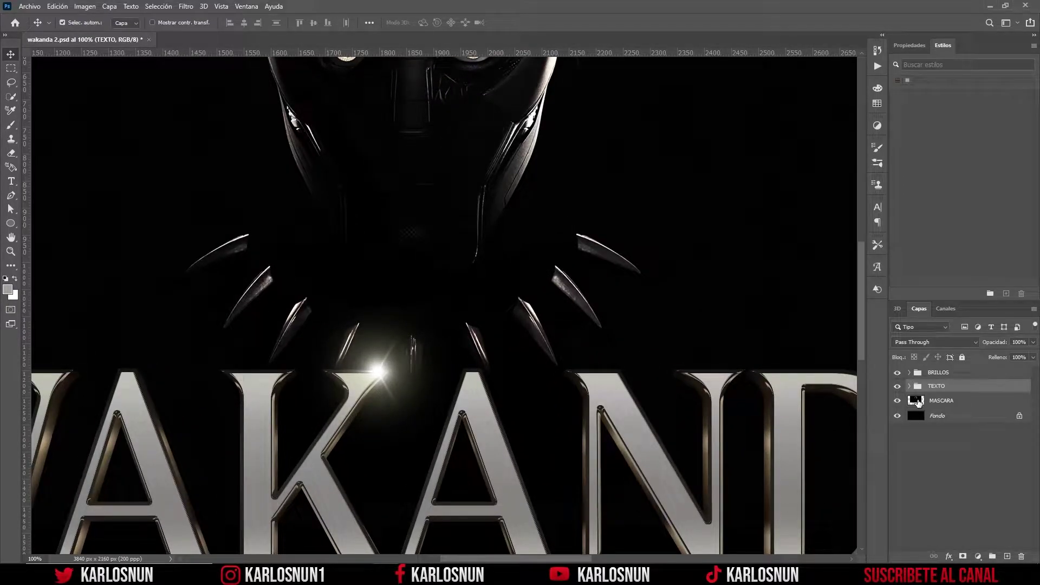
pyautogui.moveTo(863, 324)
pyautogui.mouseDown()
pyautogui.moveTo(859, 393)
pyautogui.moveTo(837, 421)
pyautogui.mouseUp()
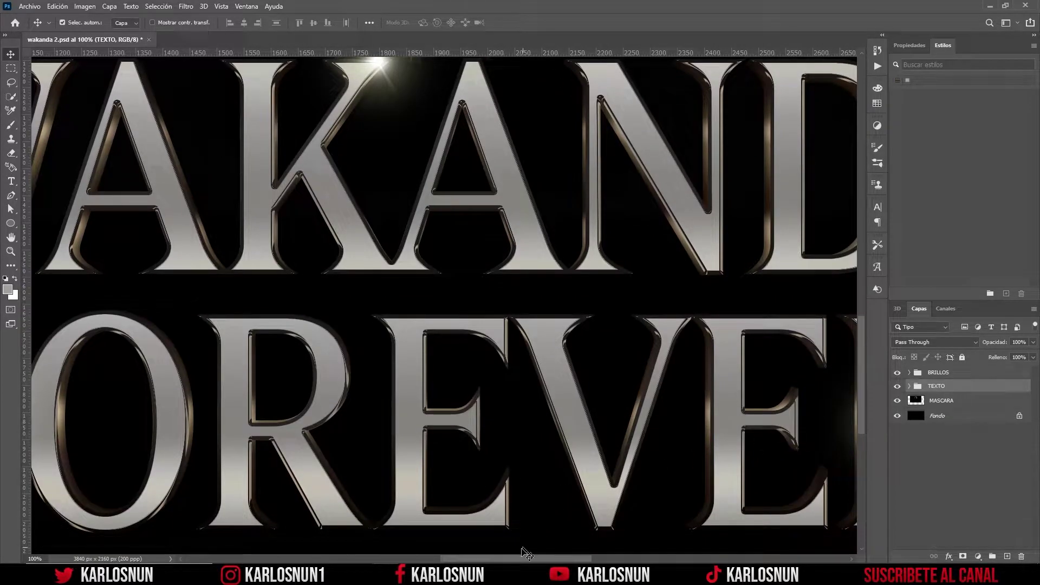
pyautogui.moveTo(527, 558)
pyautogui.mouseDown()
pyautogui.moveTo(458, 561)
pyautogui.moveTo(489, 561)
pyautogui.mouseUp()
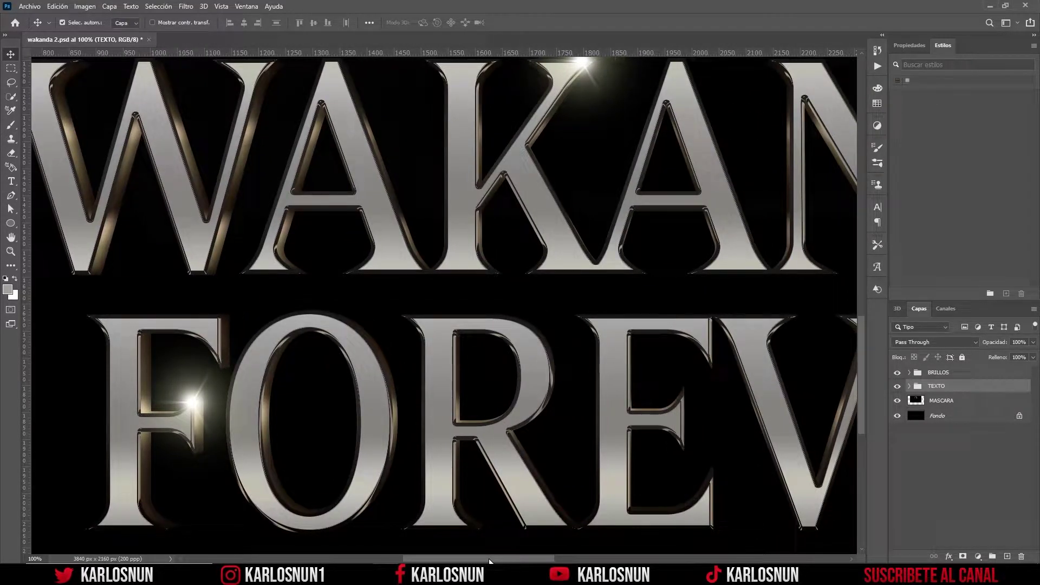
pyautogui.hotkey('ctrl', '-')
pyautogui.hotkey('ctrl', '-')
pyautogui.hotkey('ctrl', '-')
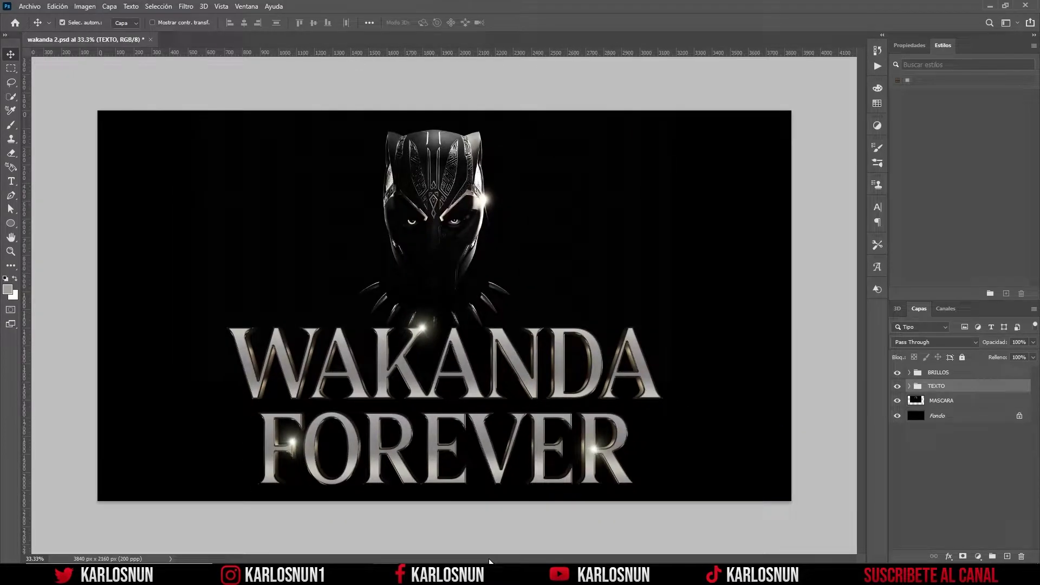
# - Create a new 3840 × 2160 px, 200 ppi RGB document with a black background
pyautogui.click(29, 6)
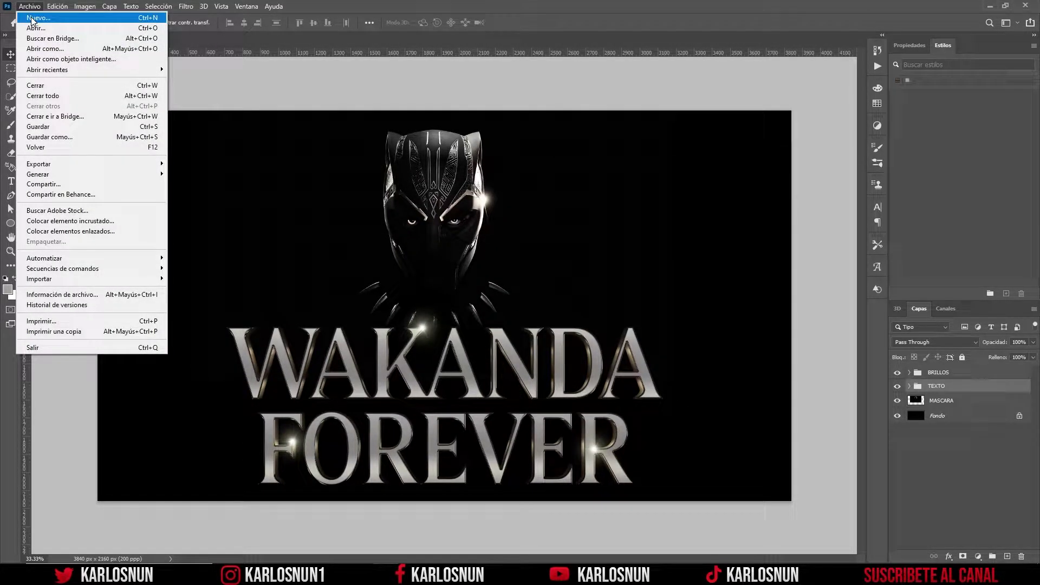
pyautogui.click(33, 19)
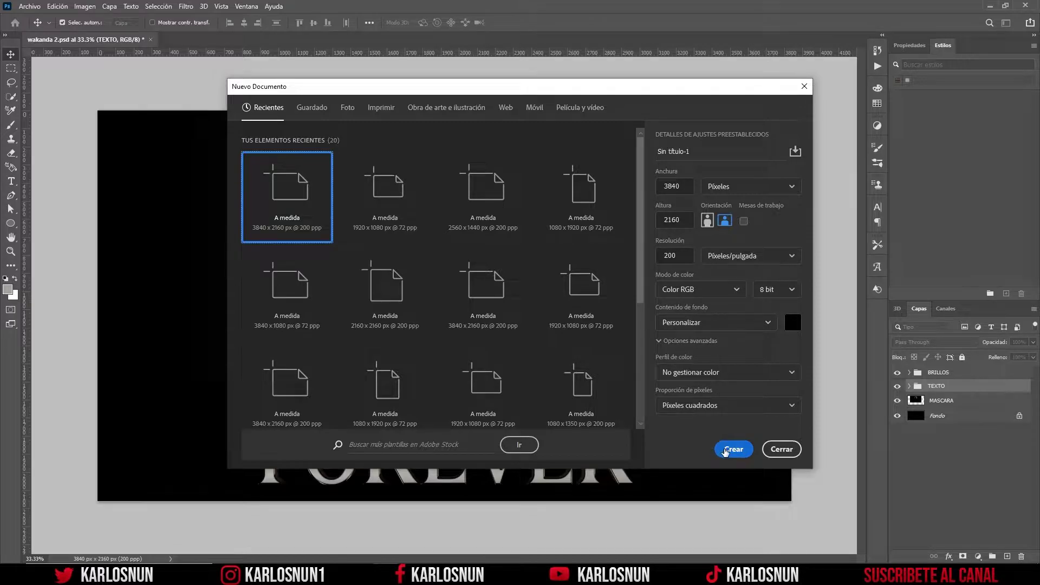
pyautogui.click(726, 449)
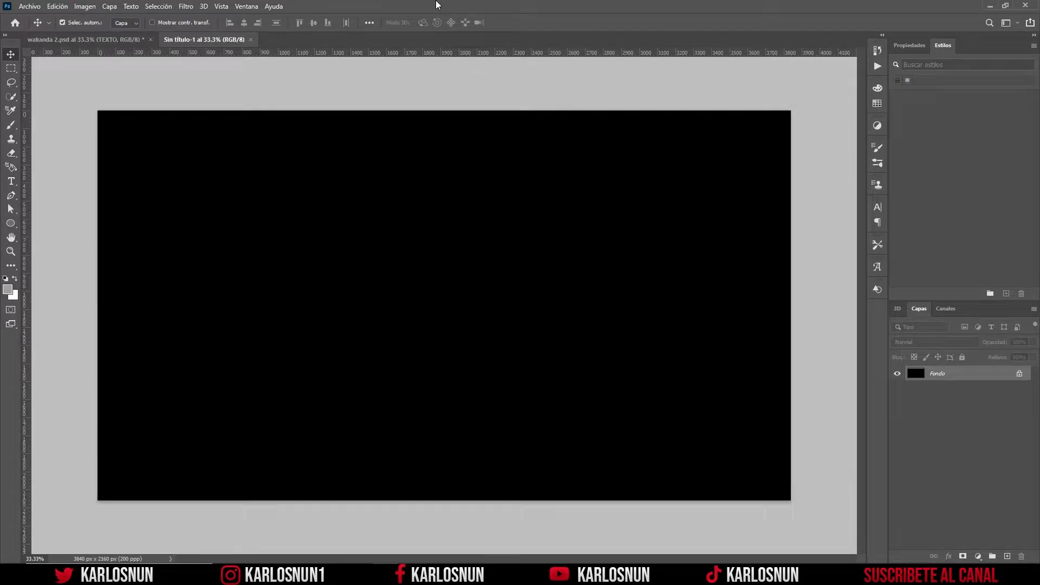
# - Place the fondo Black Panther mask image as an embedded layer and lock it
pyautogui.click(36, 8)
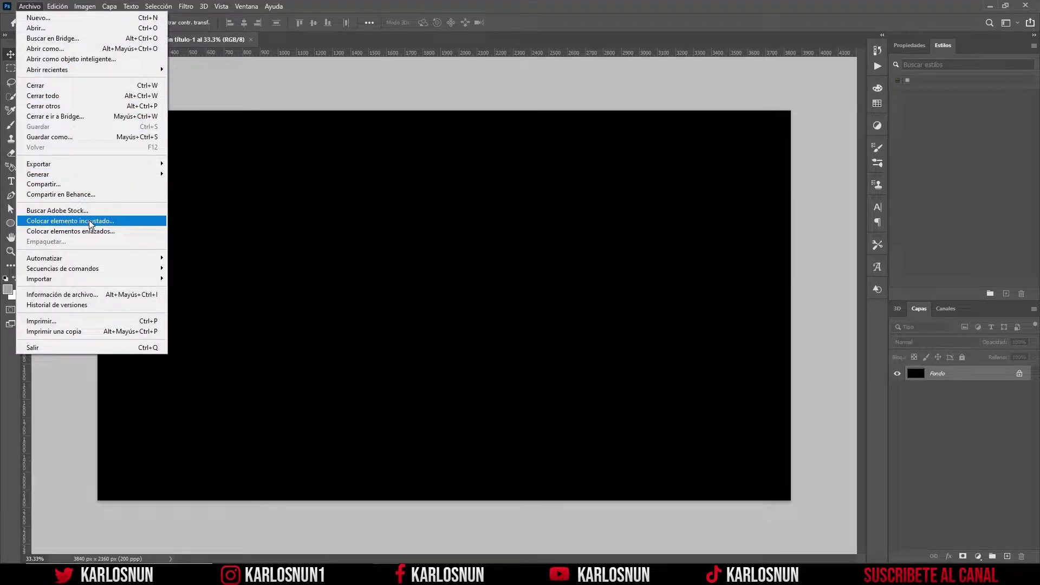
pyautogui.click(83, 223)
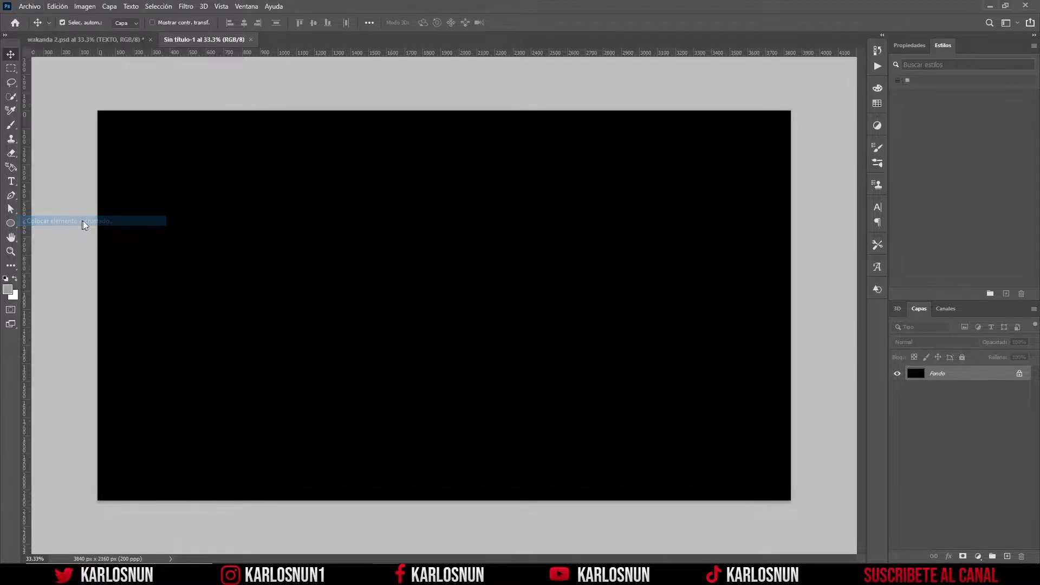
pyautogui.click(304, 105)
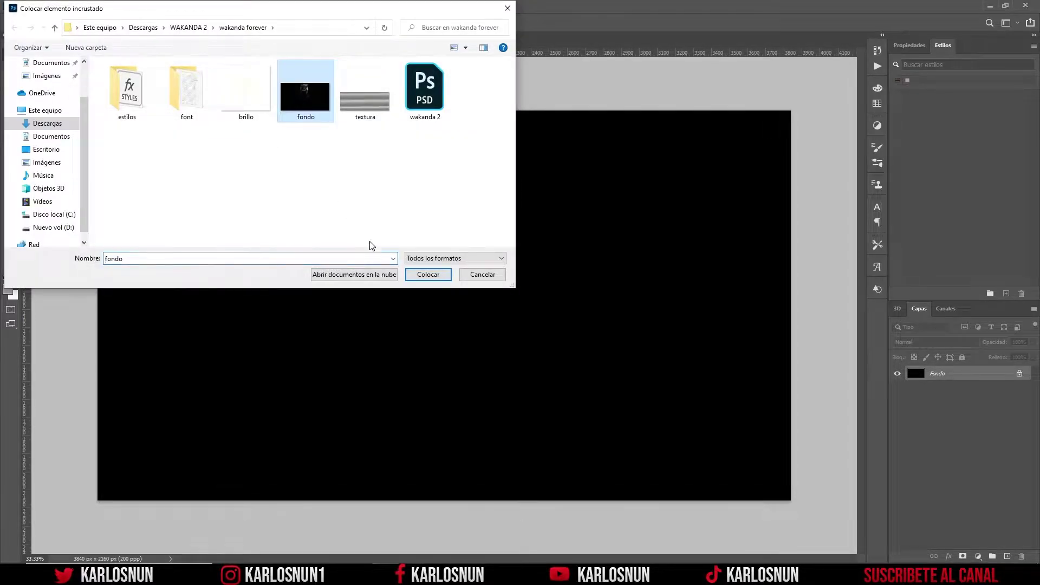
pyautogui.click(428, 274)
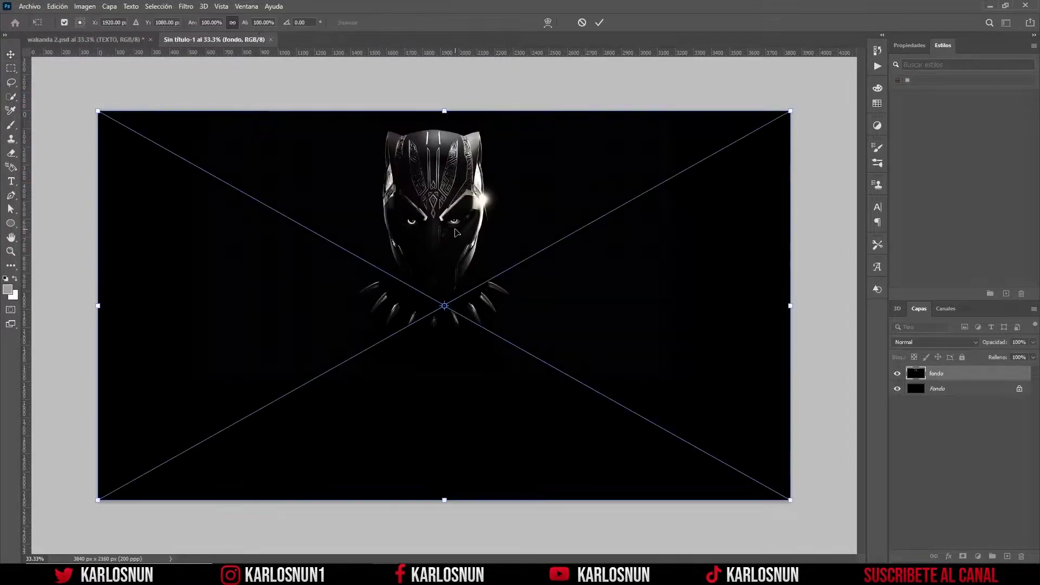
pyautogui.click(600, 22)
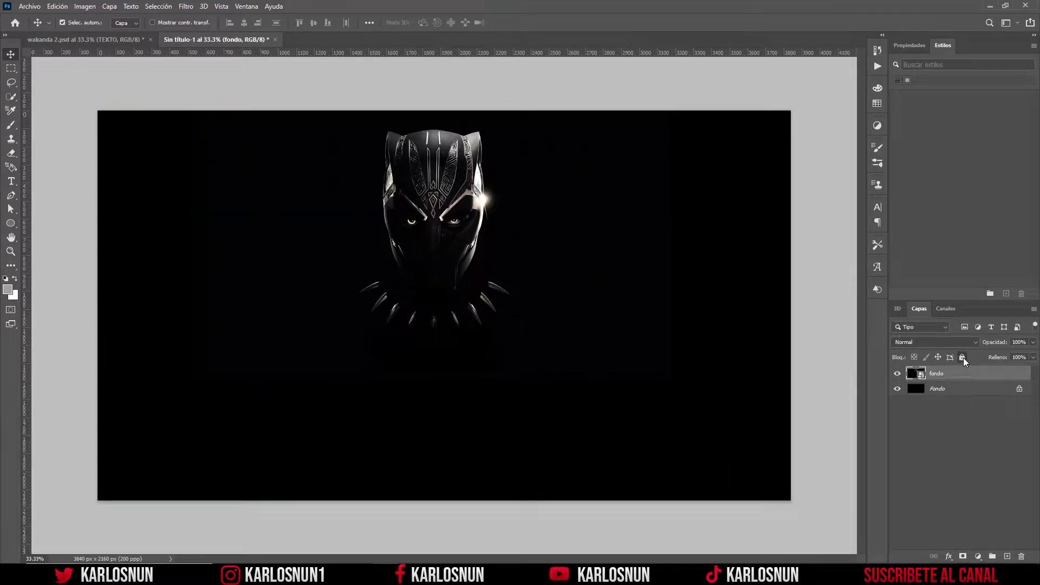
pyautogui.click(963, 358)
# - Glance at the finished wakanda 2 document, then return to the untitled document
pyautogui.scroll(2, 422, 253)
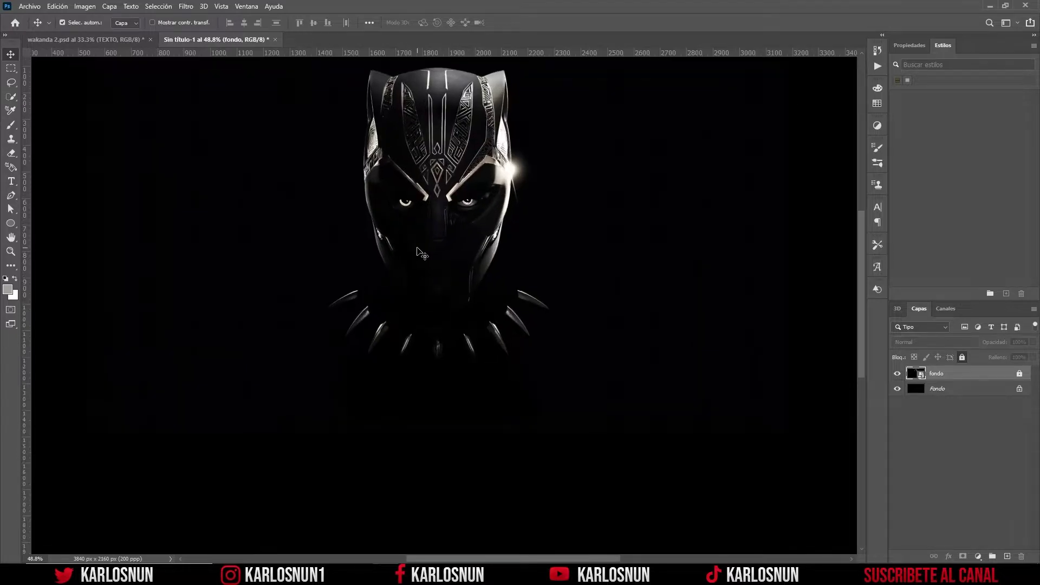
pyautogui.scroll(-1, 422, 253)
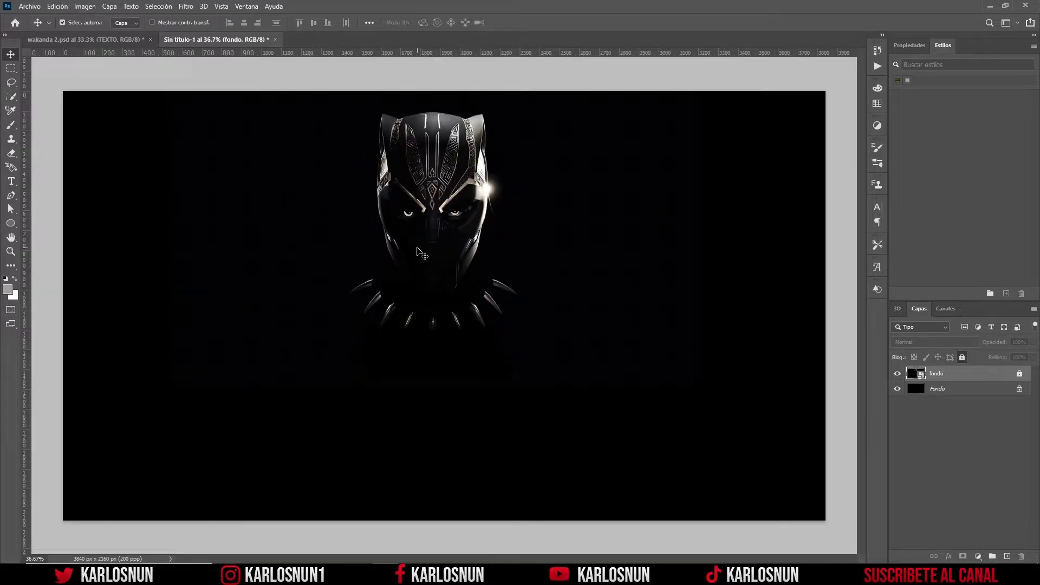
pyautogui.click(124, 40)
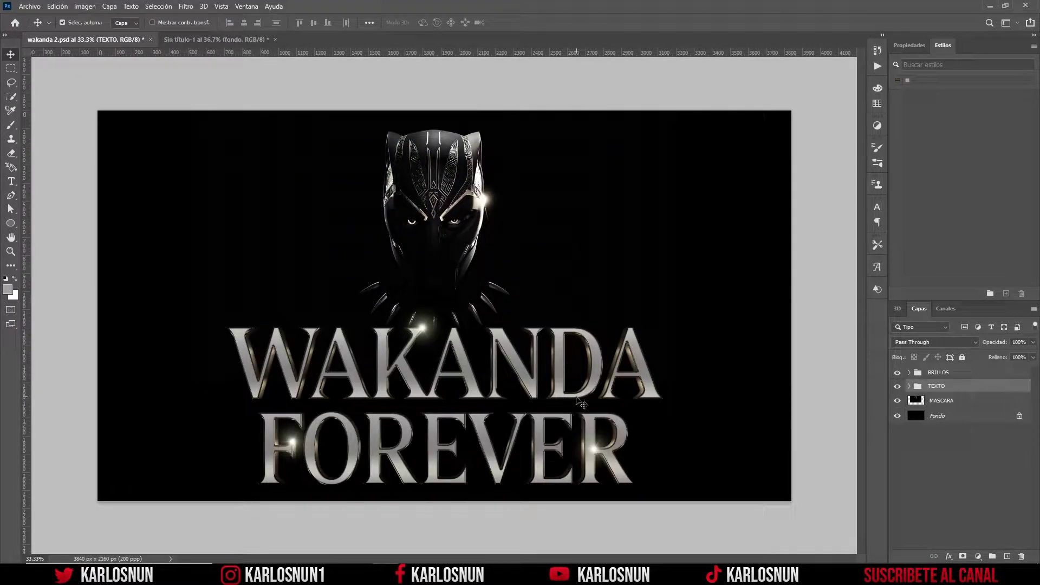
pyautogui.click(222, 40)
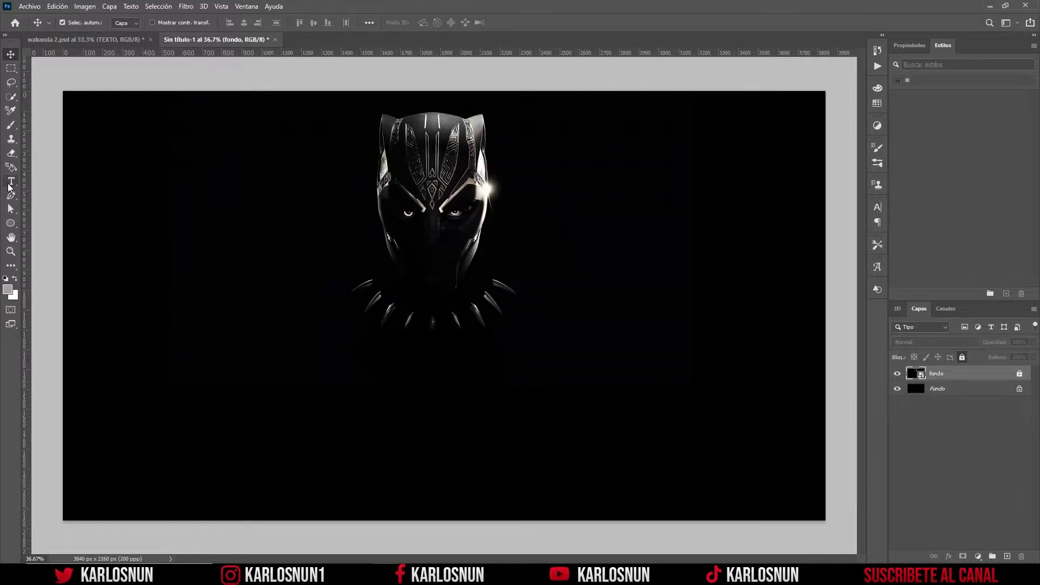
# - Set the type to Zin Display Condensed Demo, 190 pt, colour #a2a19d, 170 pt leading
pyautogui.click(11, 182)
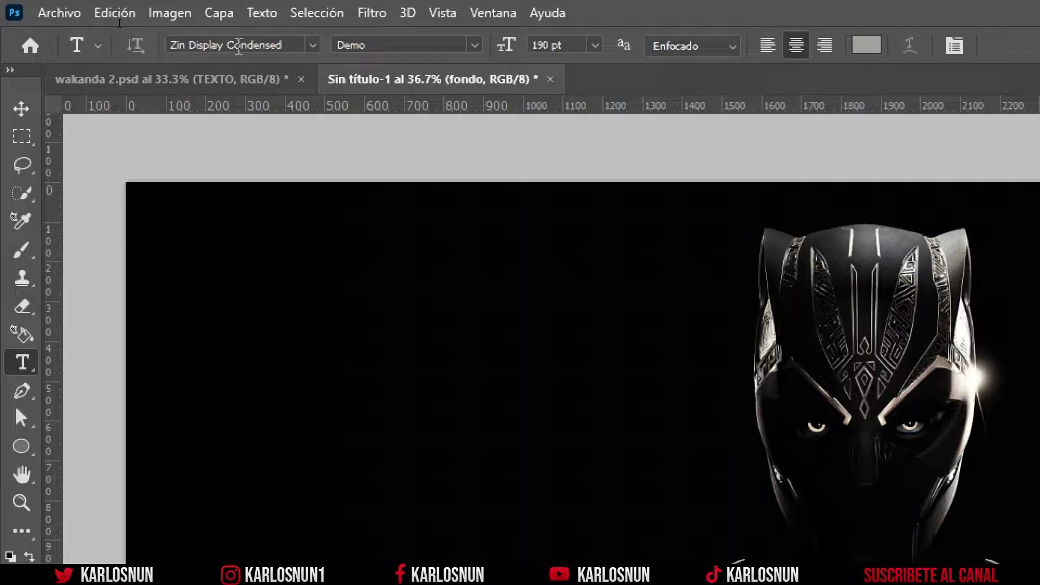
pyautogui.click(546, 45)
pyautogui.moveTo(546, 44); pyautogui.dragTo(534, 45)
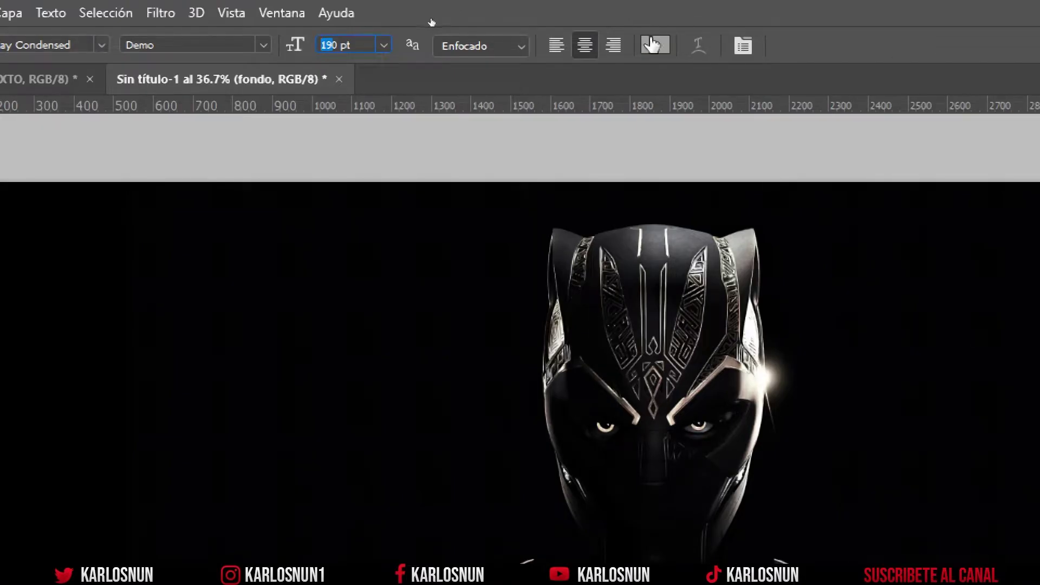
pyautogui.click(655, 45)
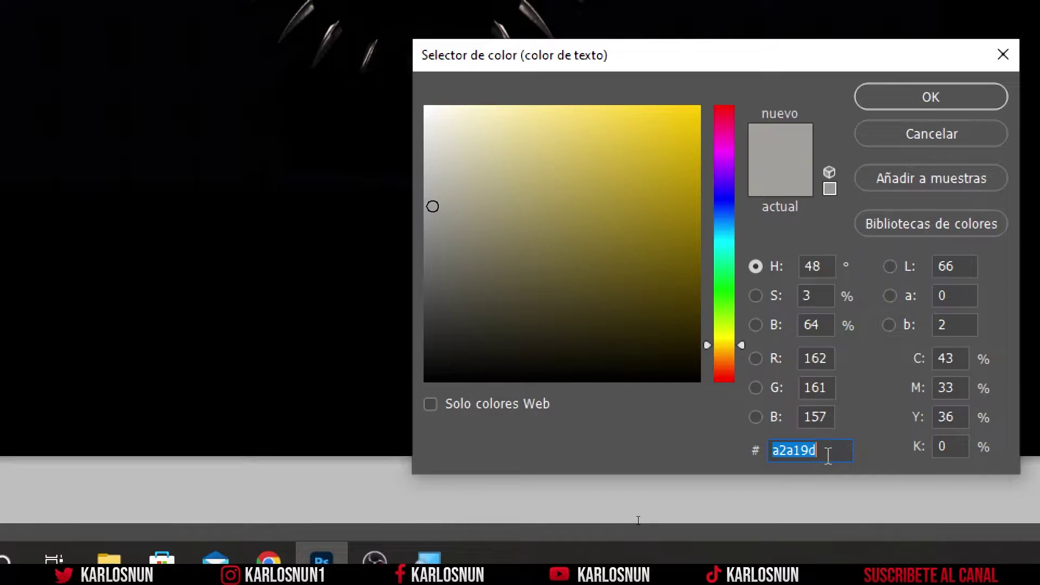
pyautogui.click(883, 99)
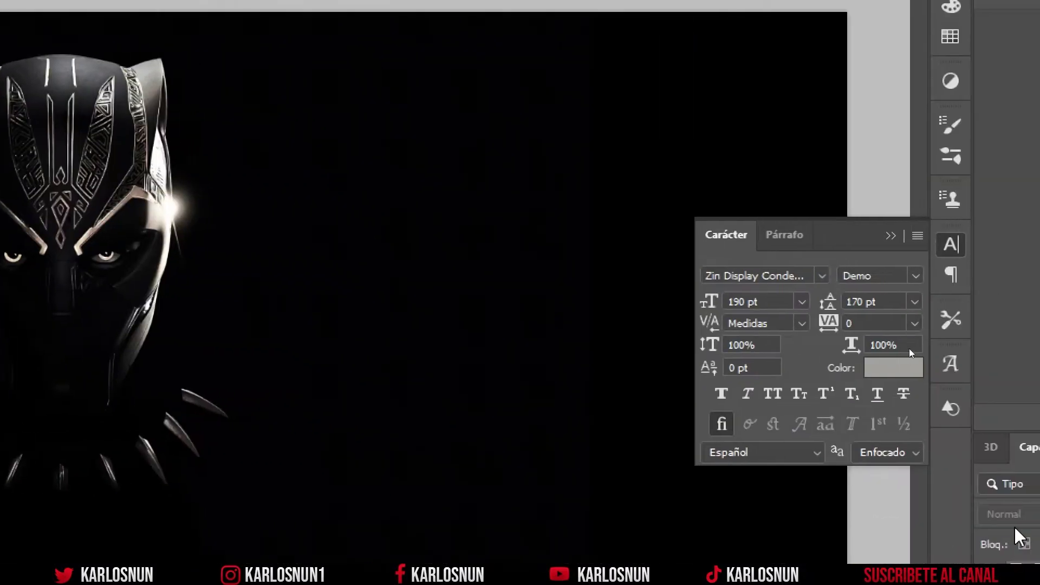
pyautogui.click(866, 298)
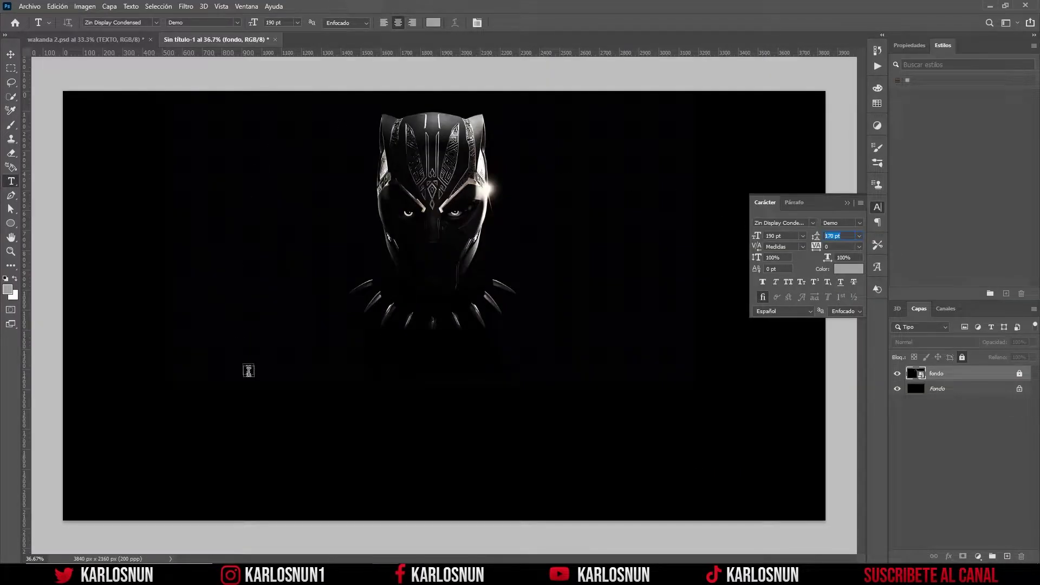
# - Type the two-line title WAKANDA / FOREVER on the canvas and commit it
pyautogui.click(314, 321)
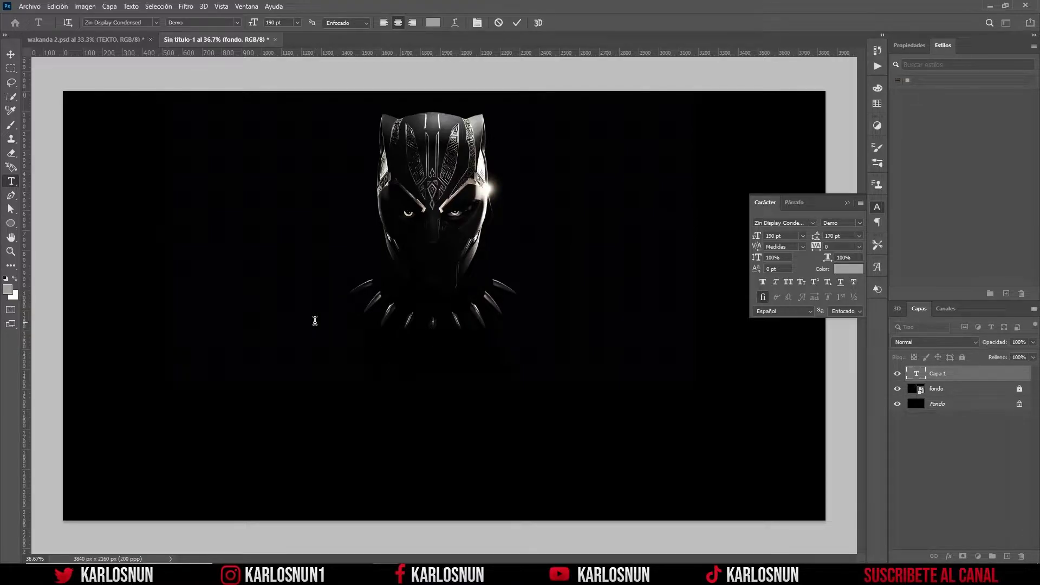
pyautogui.write('WAKA')
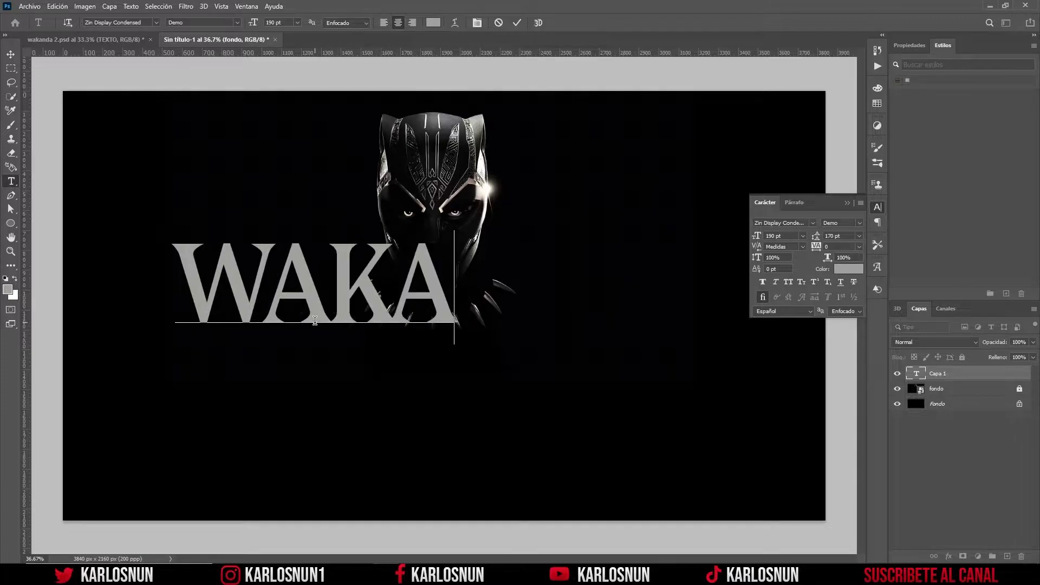
pyautogui.write('NDA')
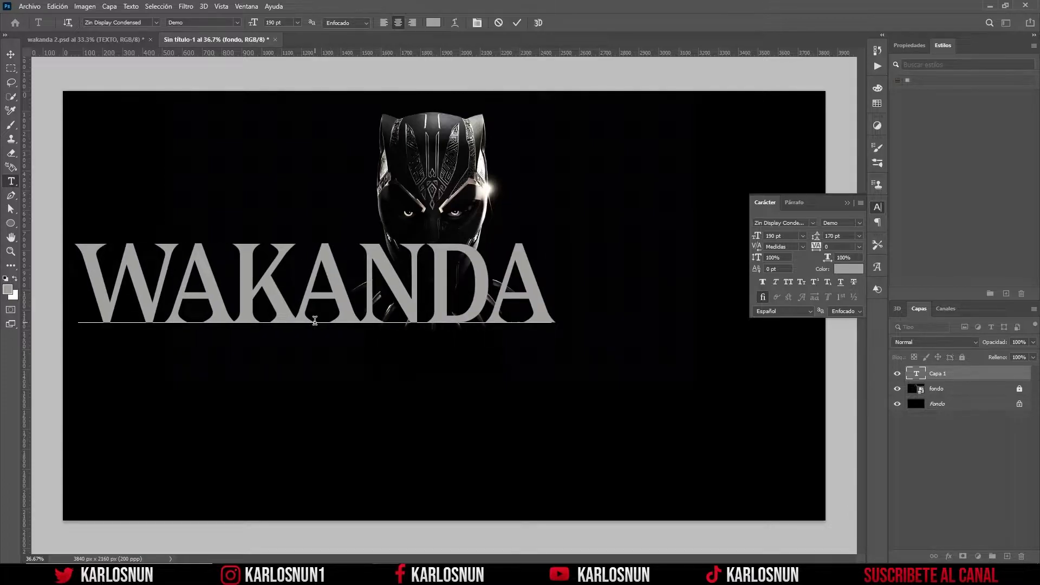
pyautogui.press('Return')
pyautogui.write('FORV')
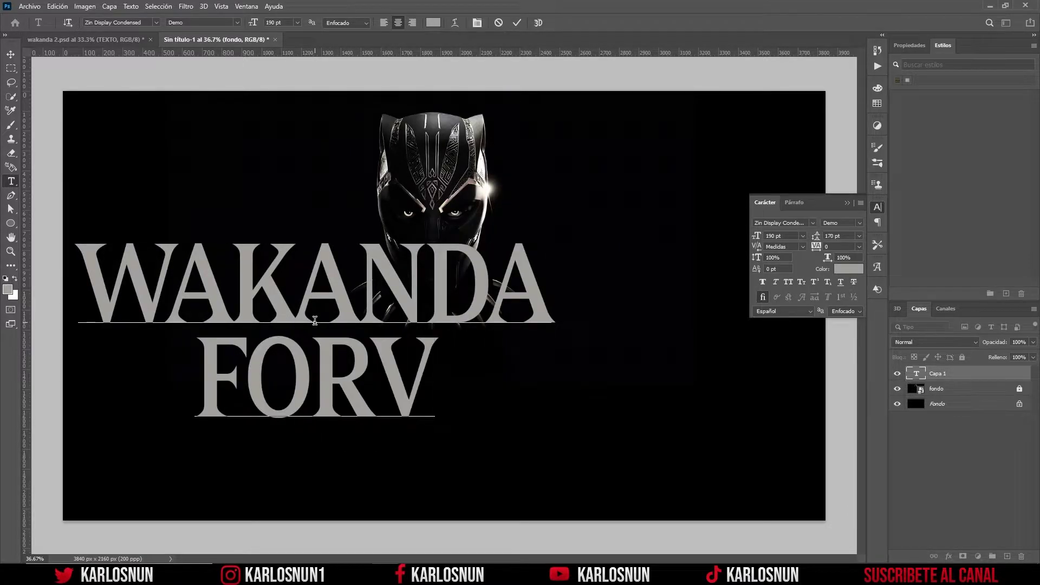
pyautogui.press('BackSpace')
pyautogui.write('EVER')
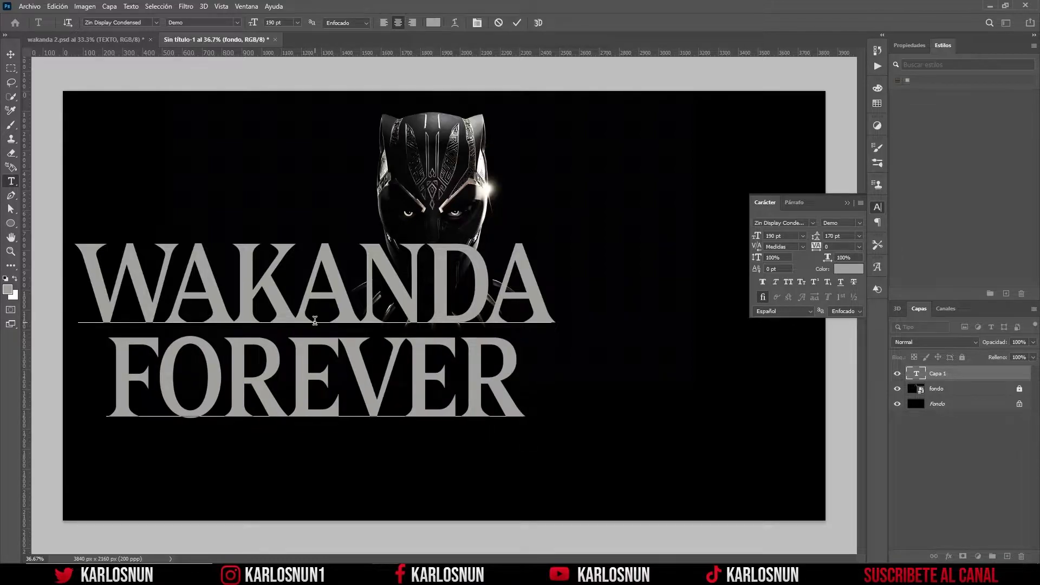
pyautogui.click(517, 22)
# - Move the title to sit centred beneath the mask and close the Carácter panel
pyautogui.click(11, 54)
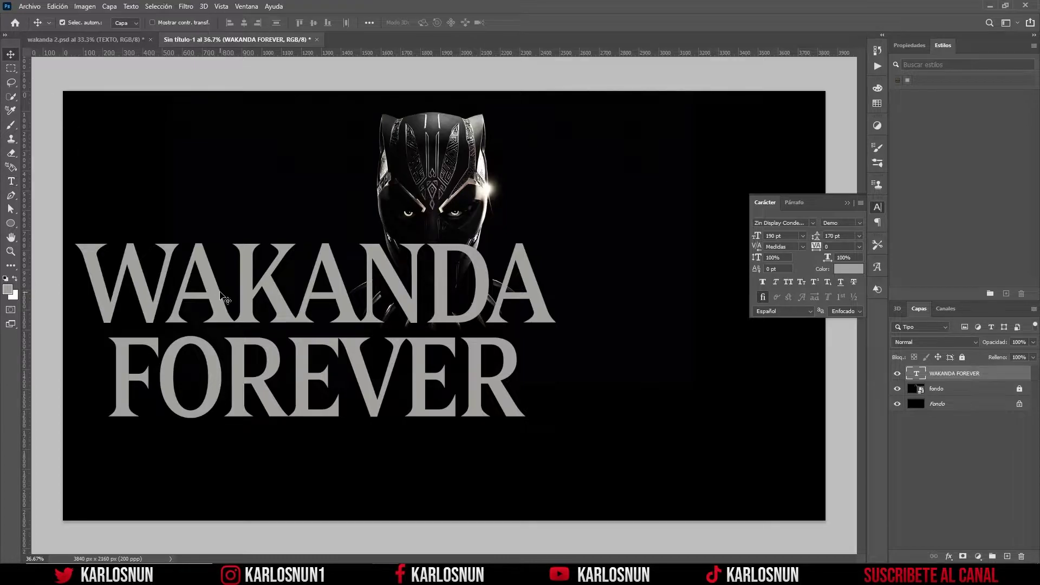
pyautogui.moveTo(220, 298); pyautogui.dragTo(343, 366)
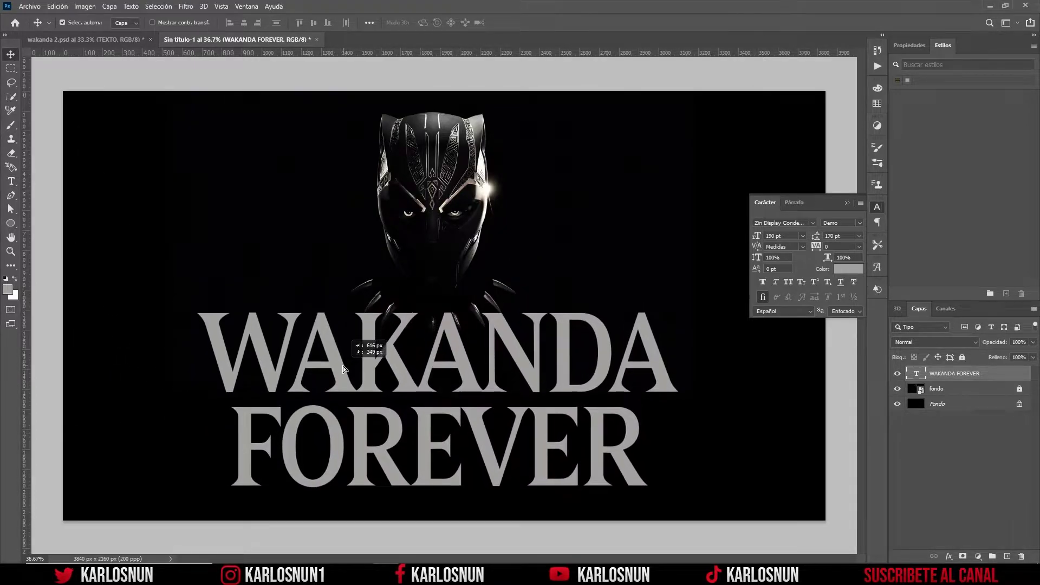
pyautogui.click(878, 208)
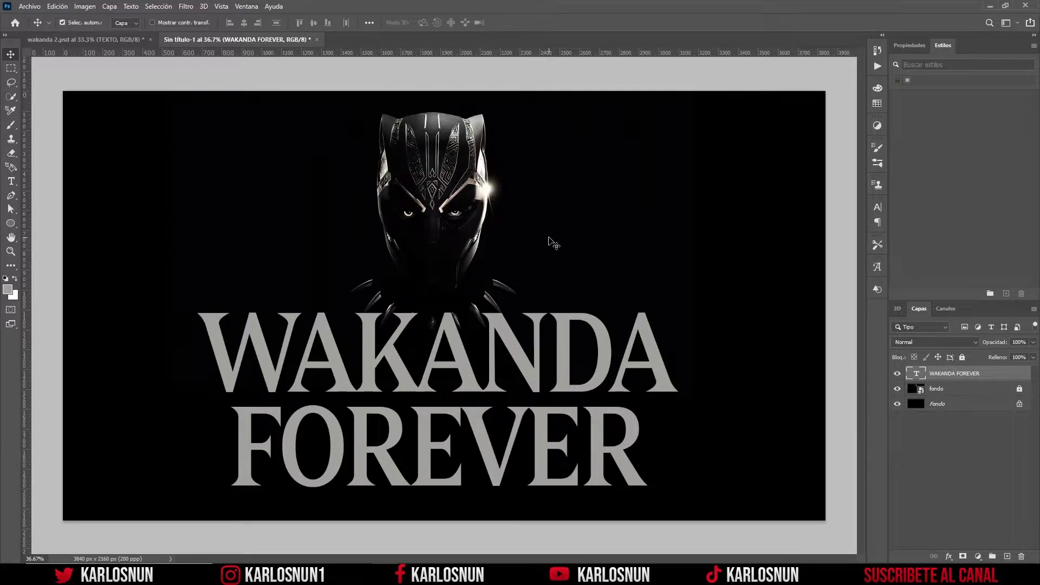
# - Open the Estilos panel and import the wakanda.asl style file
pyautogui.click(253, 8)
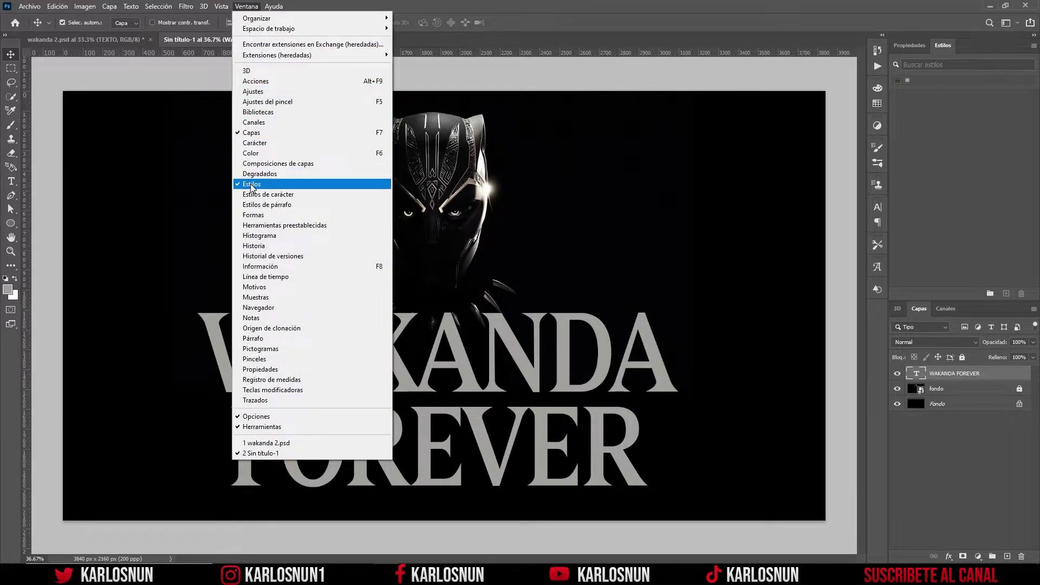
pyautogui.click(780, 7)
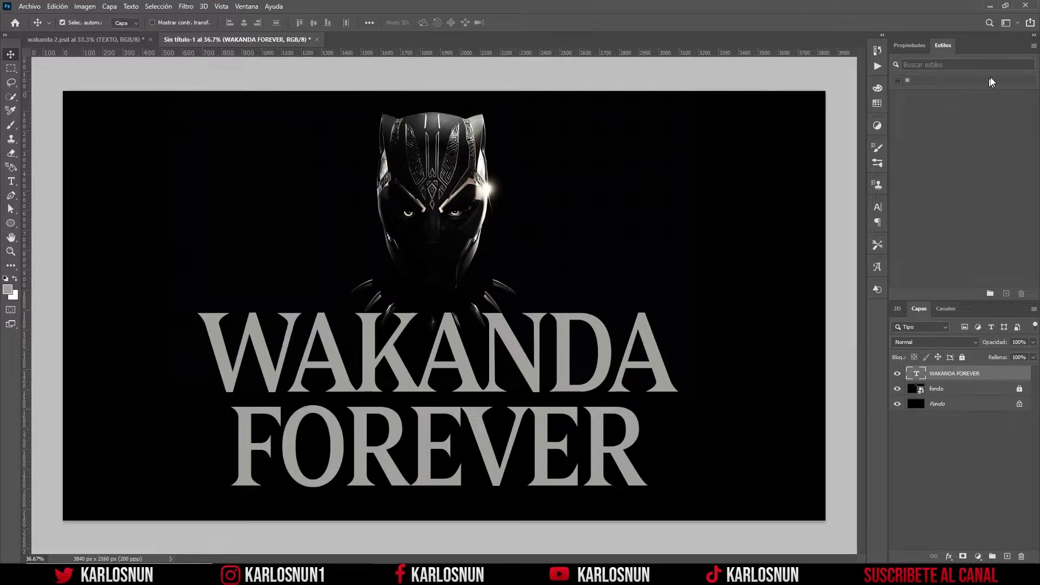
pyautogui.click(1033, 47)
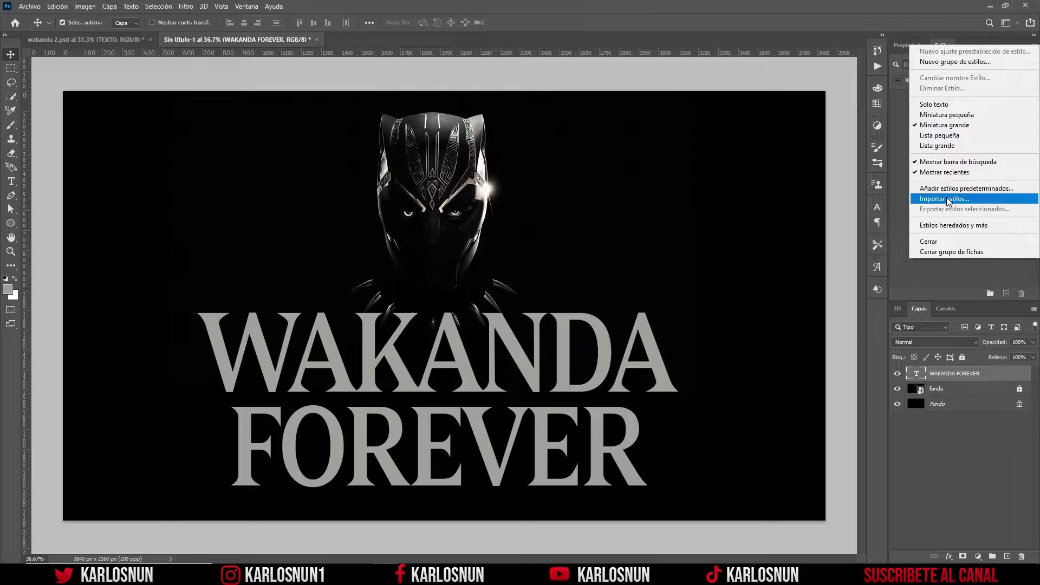
pyautogui.click(963, 202)
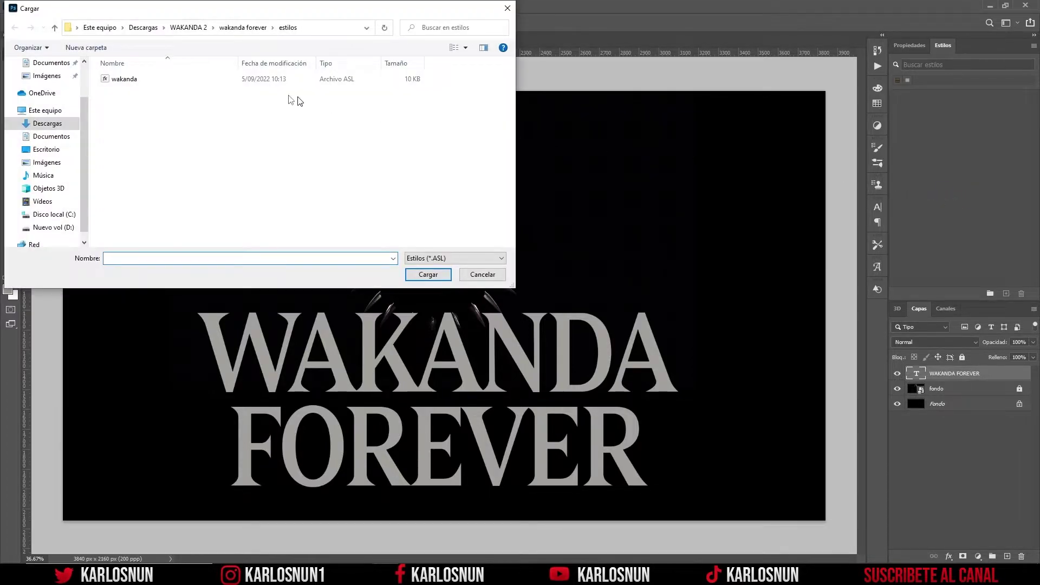
pyautogui.click(123, 80)
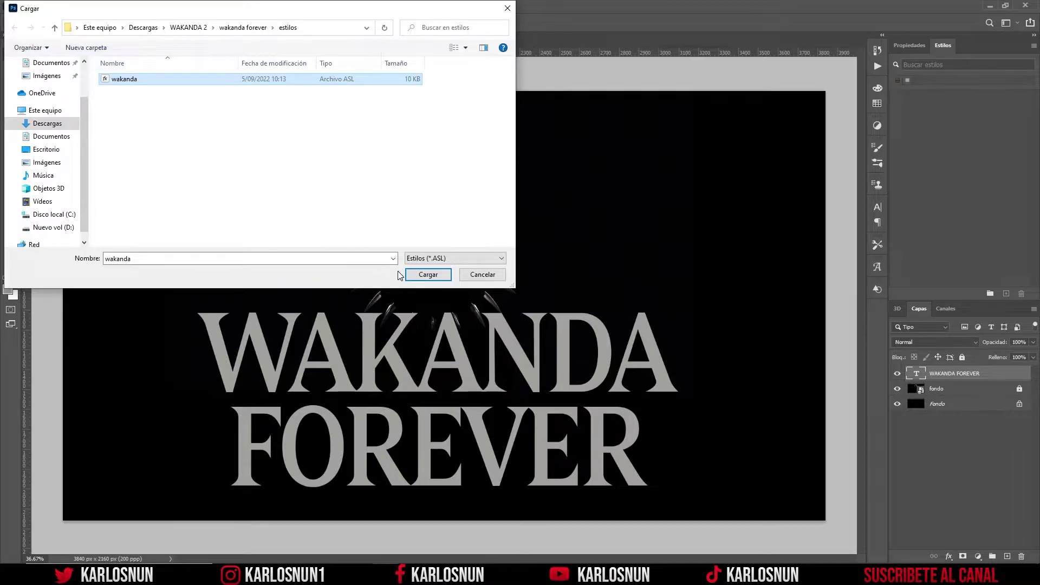
pyautogui.click(428, 274)
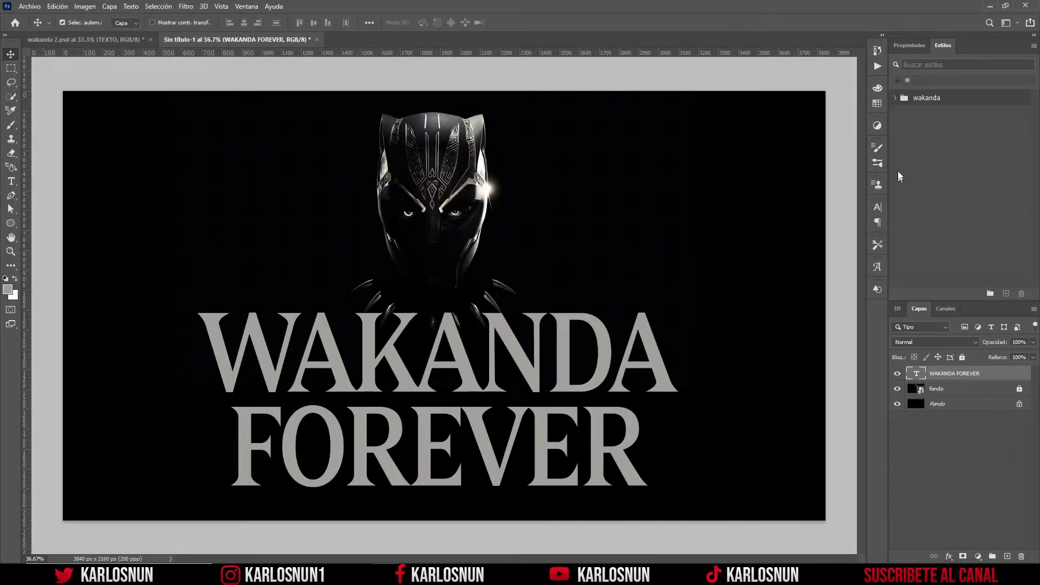
# - Duplicate the title below as layer '3D', then apply the first wakanda style to WAKANDA FOREVER
pyautogui.click(896, 98)
pyautogui.hotkey('ctrl', 'j')
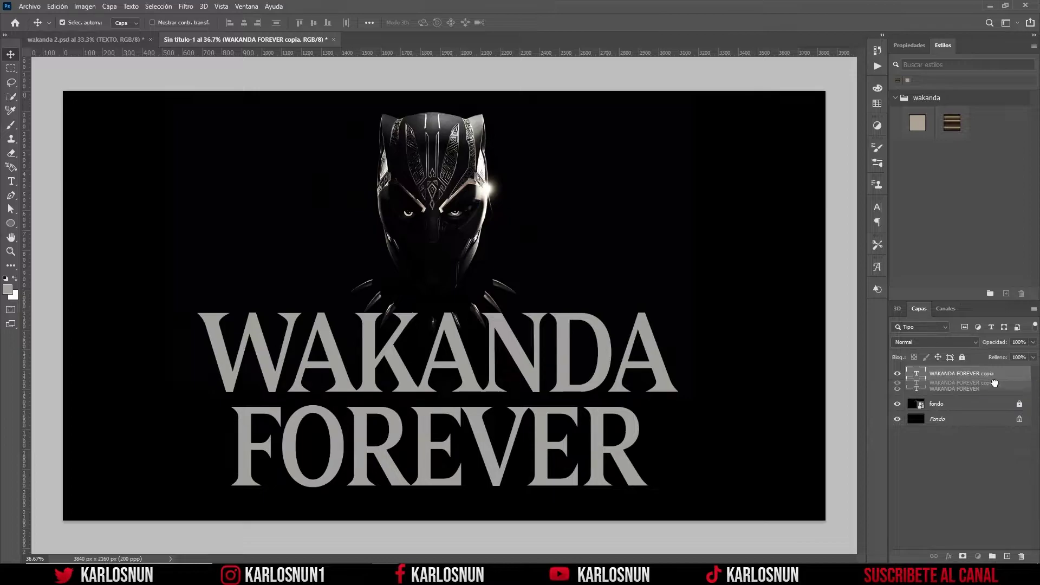
pyautogui.moveTo(997, 376); pyautogui.dragTo(993, 392)
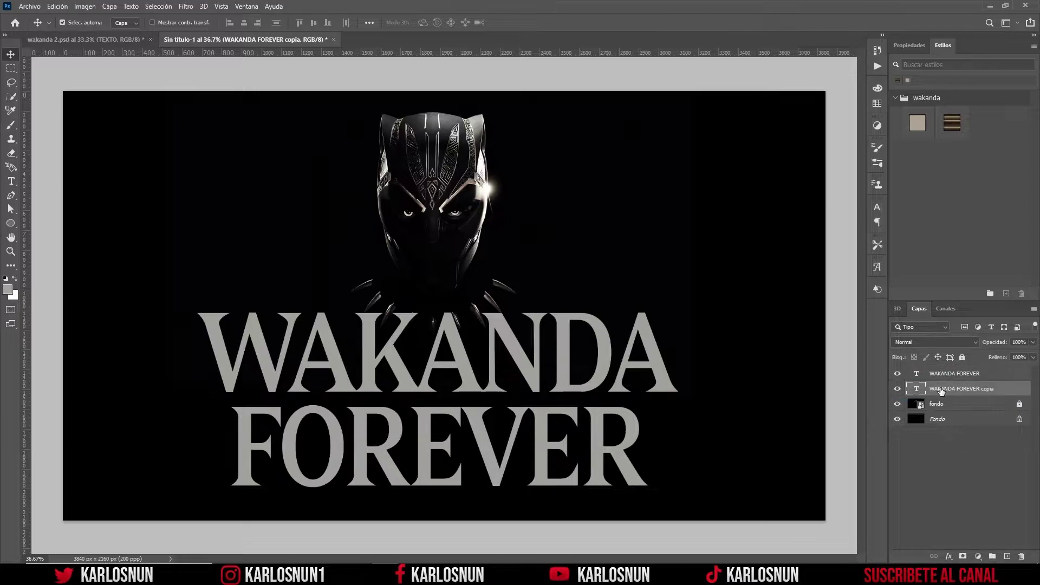
pyautogui.doubleClick(942, 388)
pyautogui.write('3D')
pyautogui.press('Return')
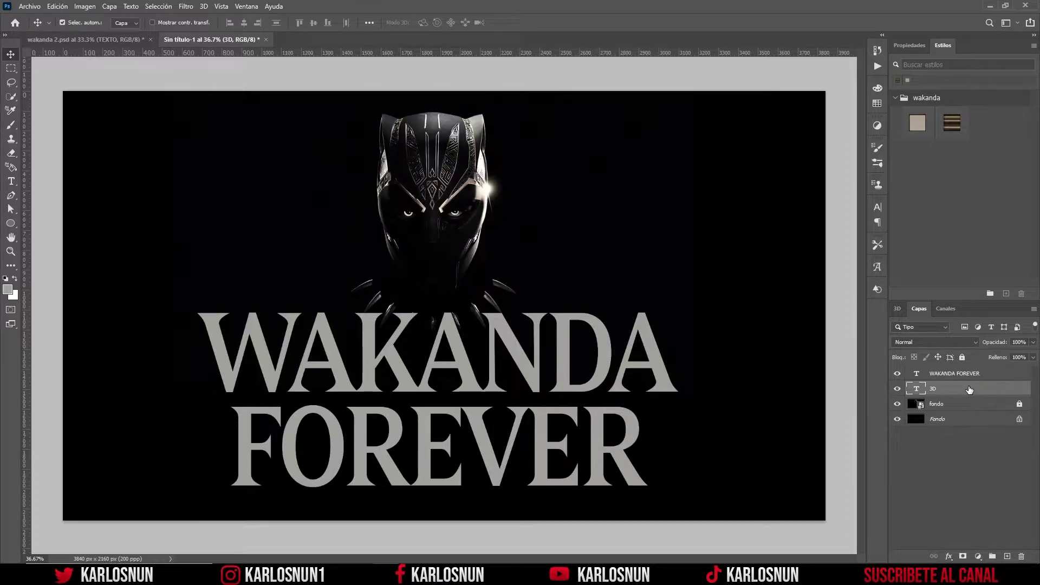
pyautogui.click(977, 374)
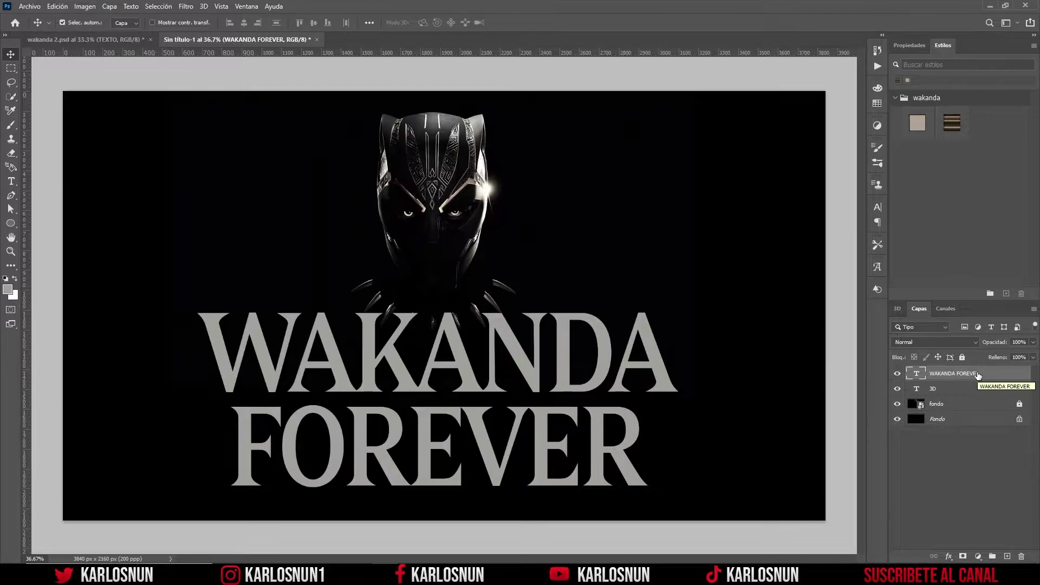
pyautogui.click(914, 124)
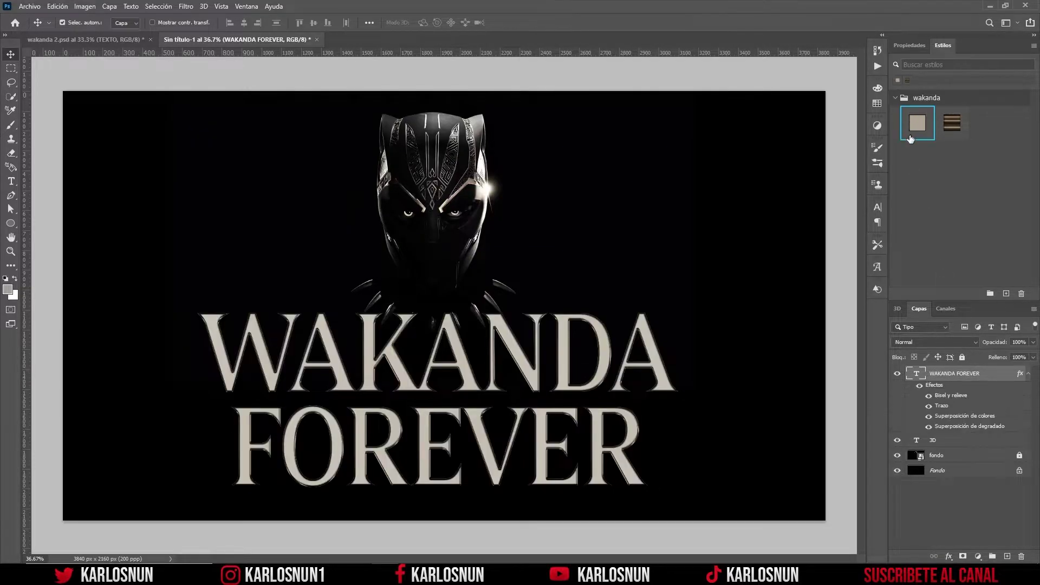
pyautogui.scroll(5, 496, 450)
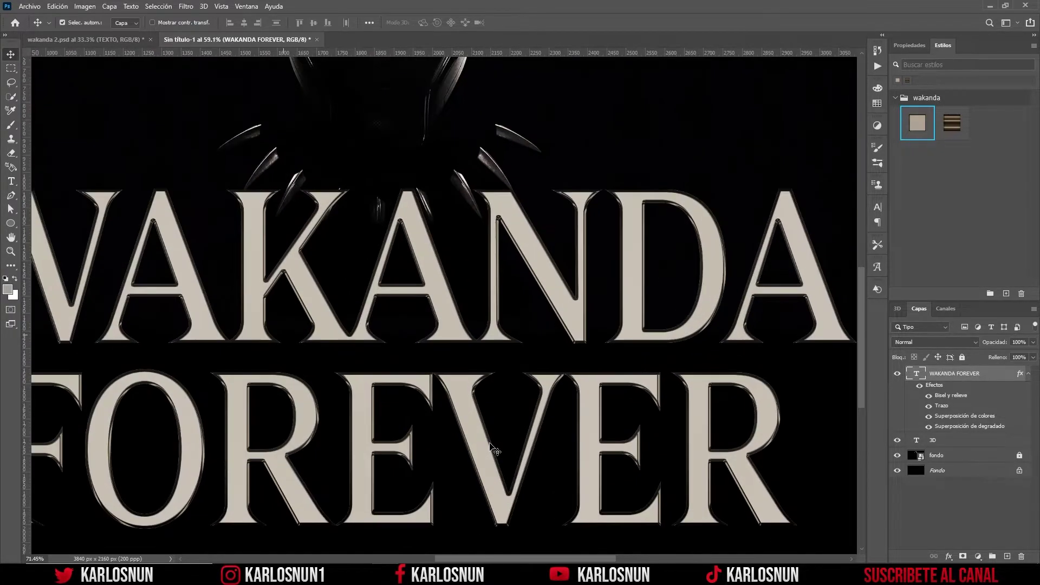
pyautogui.rightClick(983, 372)
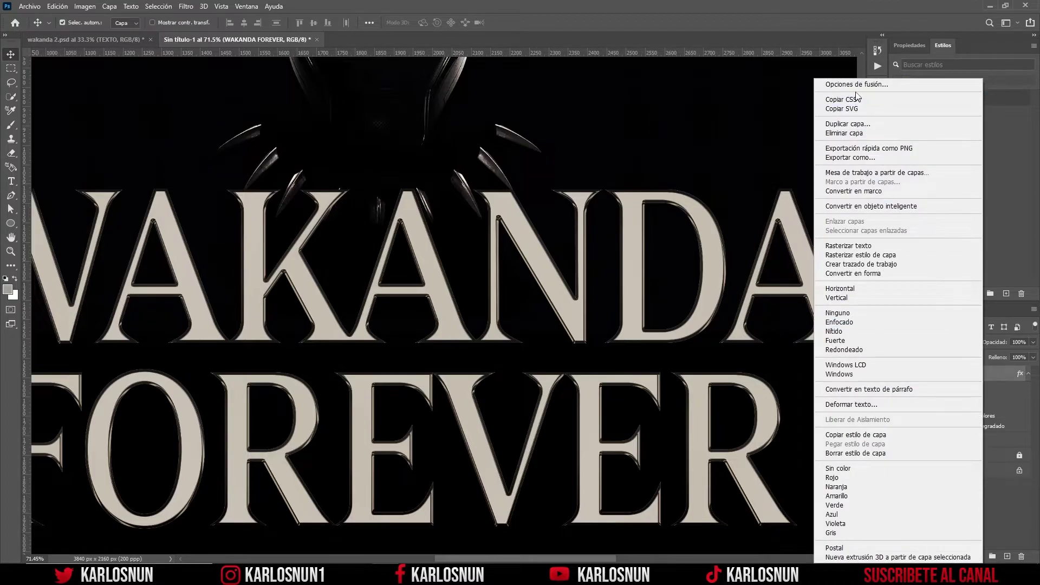
pyautogui.click(860, 84)
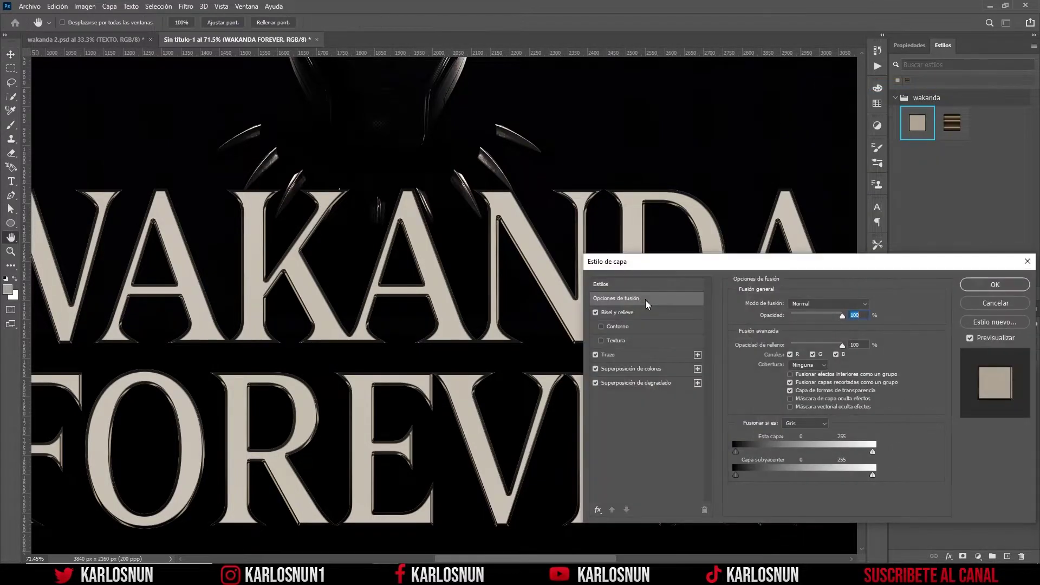
pyautogui.click(627, 386)
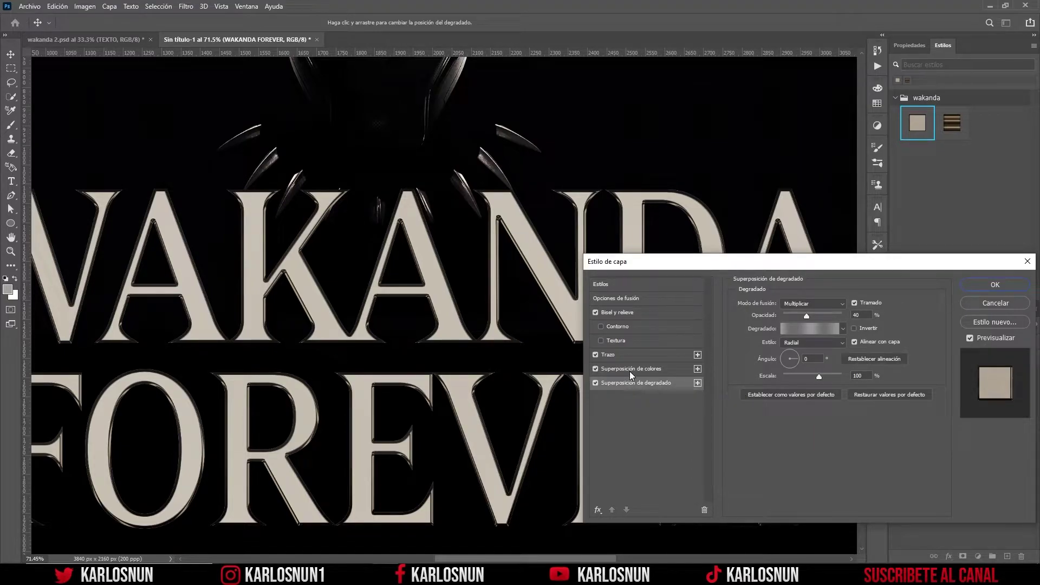
pyautogui.click(629, 371)
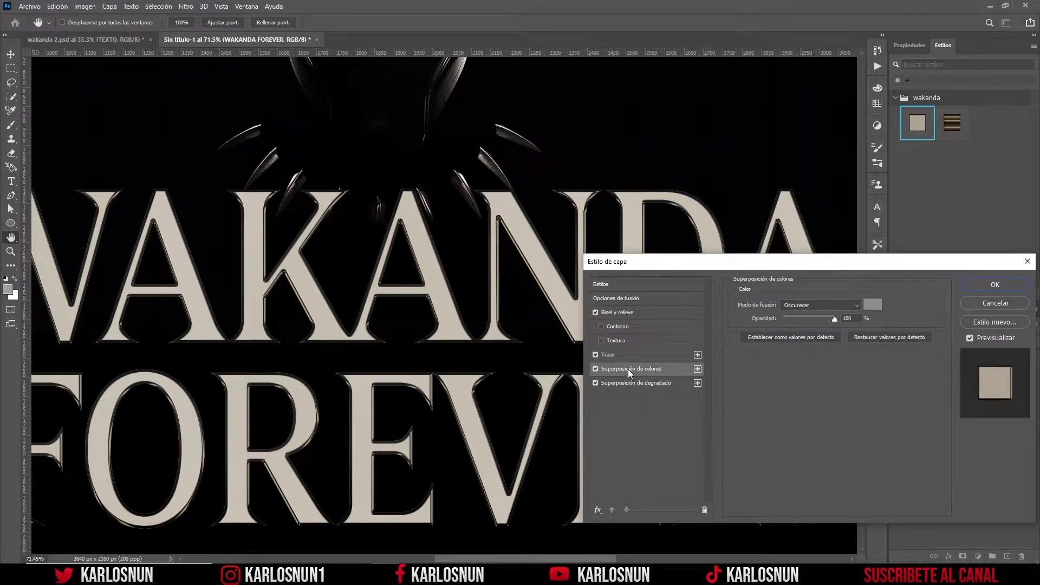
pyautogui.click(621, 356)
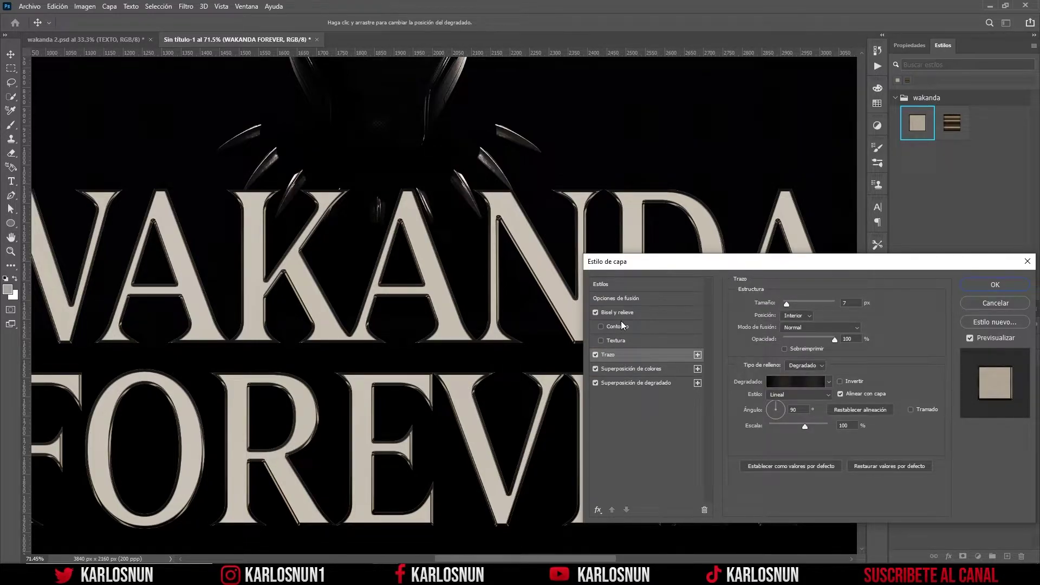
pyautogui.click(635, 314)
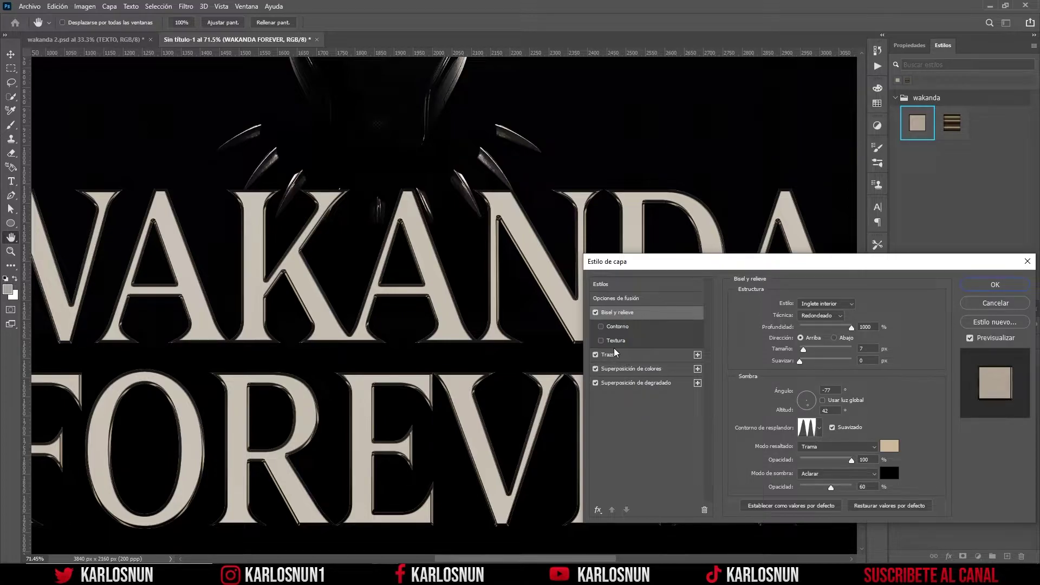
pyautogui.click(981, 287)
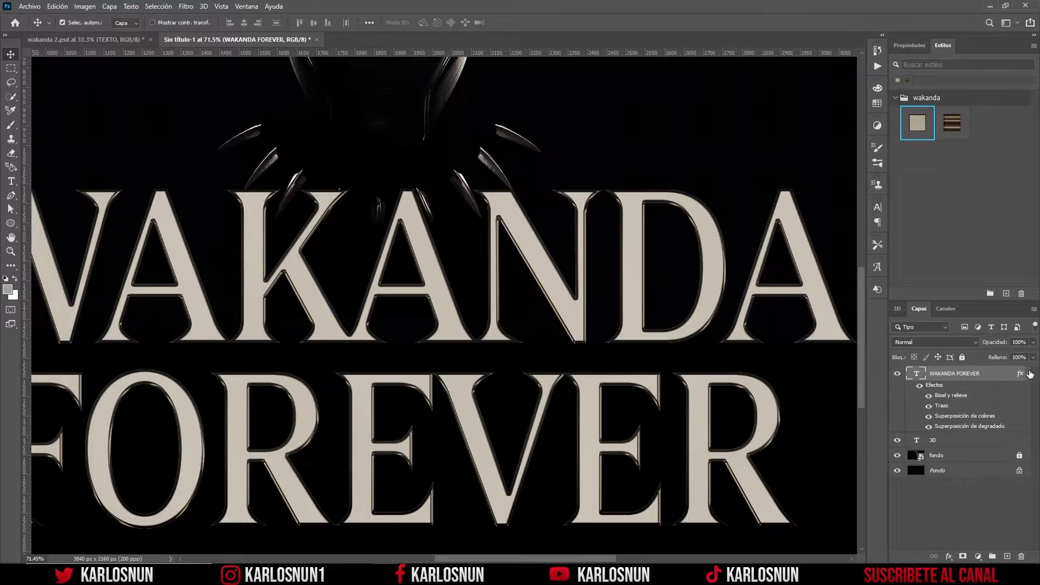
pyautogui.click(1028, 374)
# - Duplicate the 3D layer and scale the copy to 99.9% width with Free Transform
pyautogui.click(946, 391)
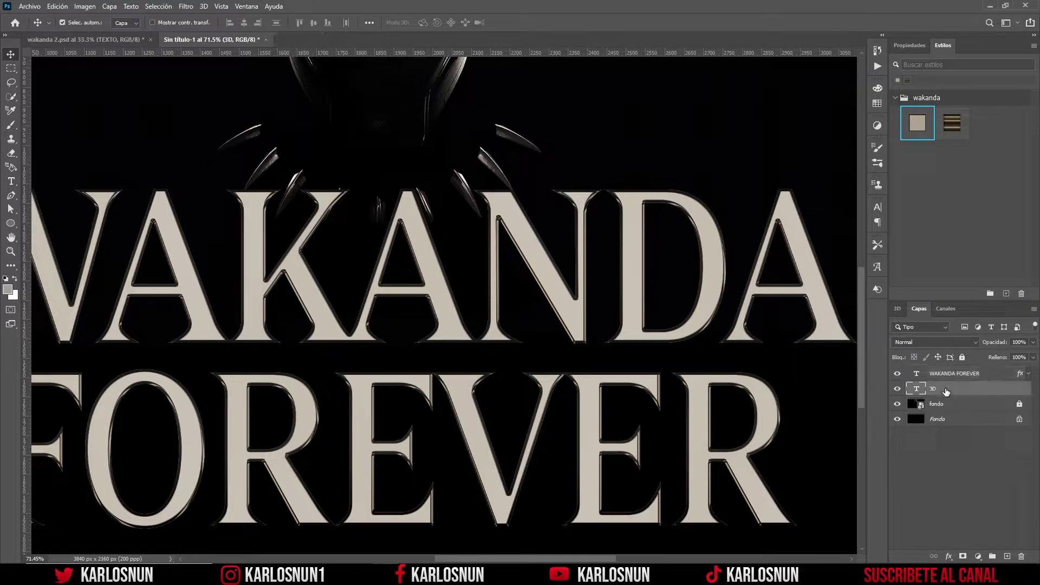
pyautogui.hotkey('ctrl', '0')
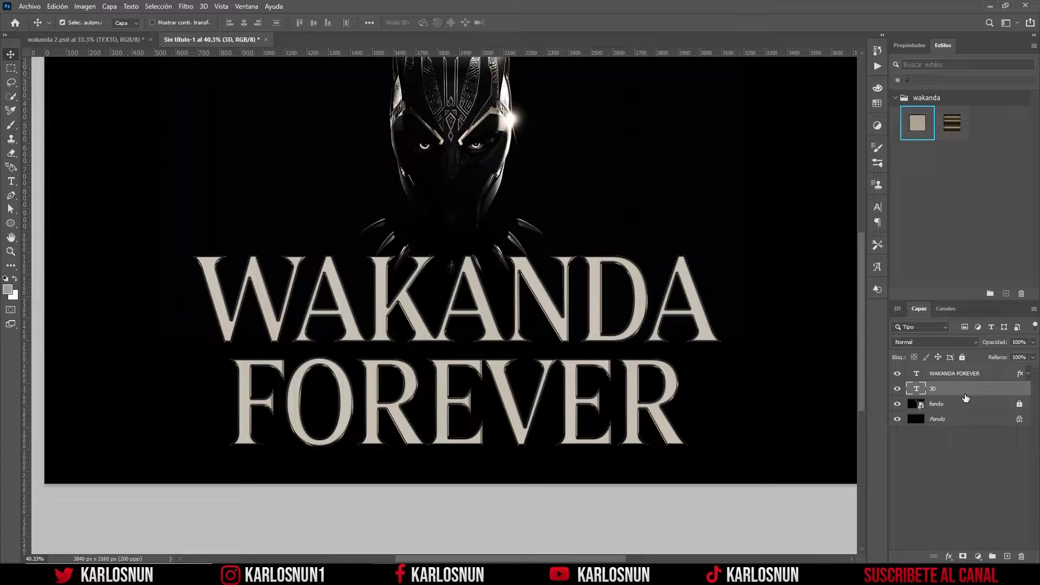
pyautogui.hotkey('ctrl', 'j')
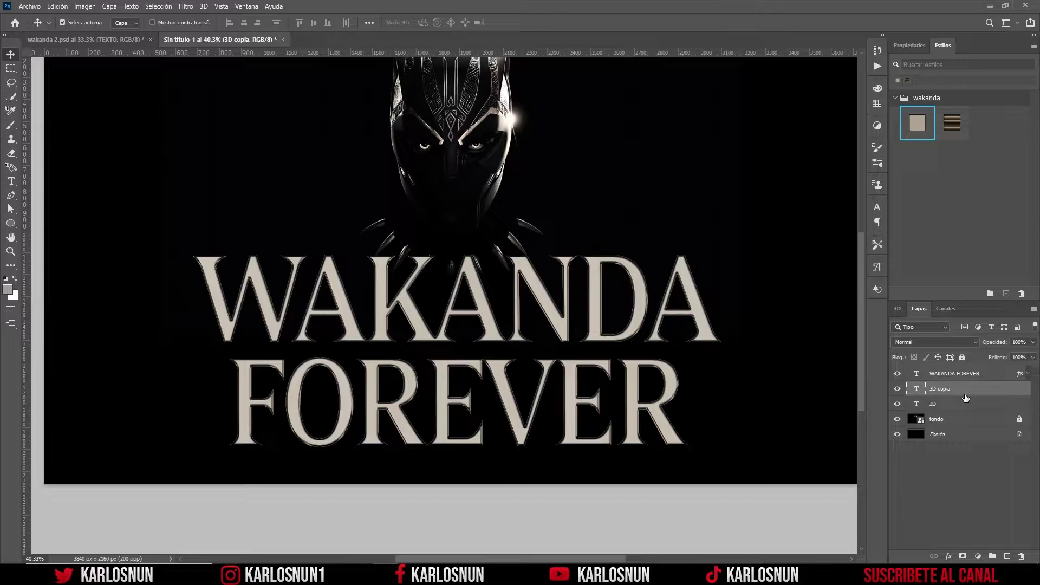
pyautogui.hotkey('ctrl', 't')
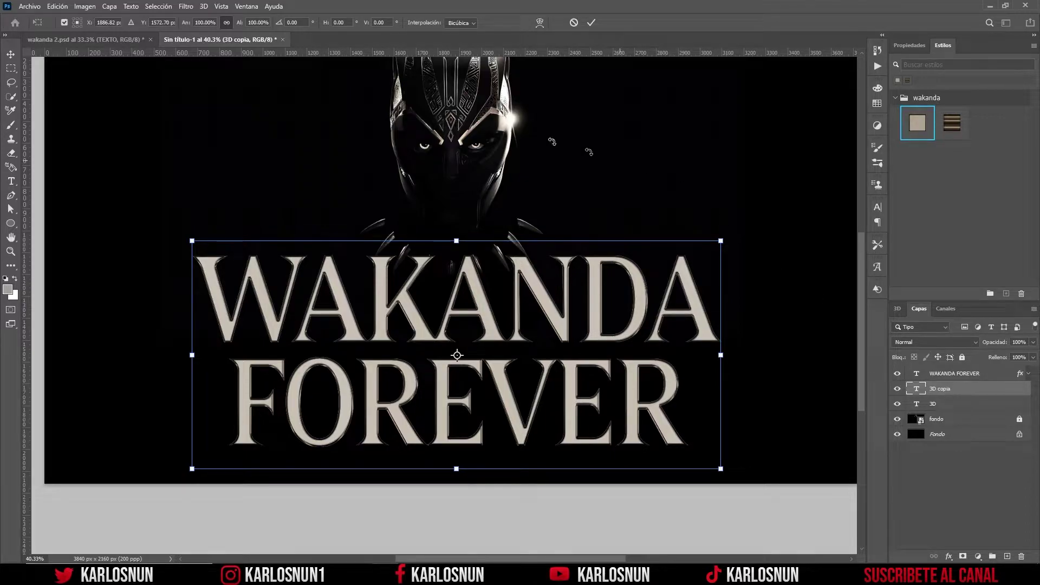
pyautogui.click(205, 22)
pyautogui.write('99')
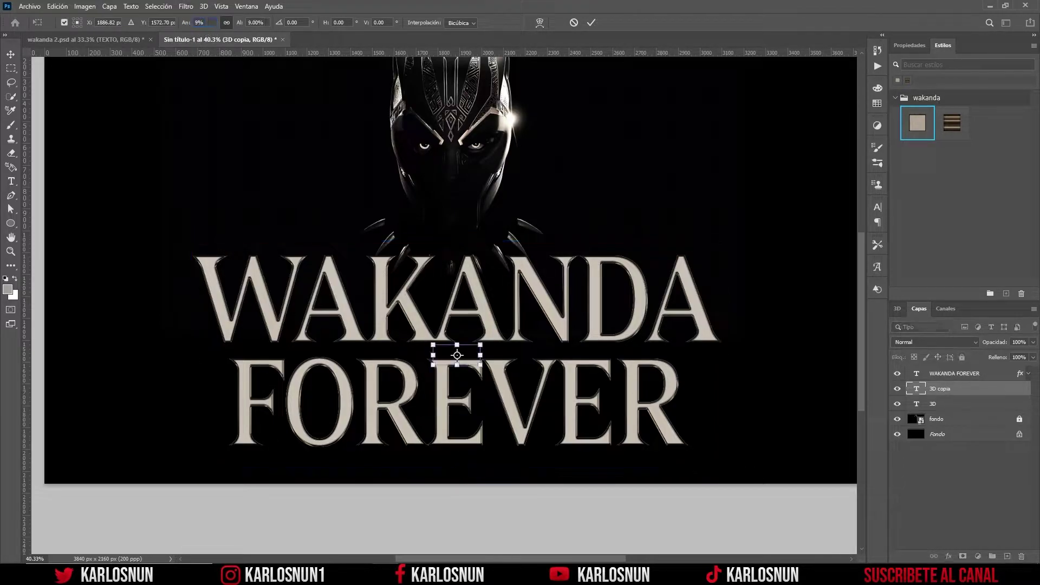
pyautogui.press('Return')
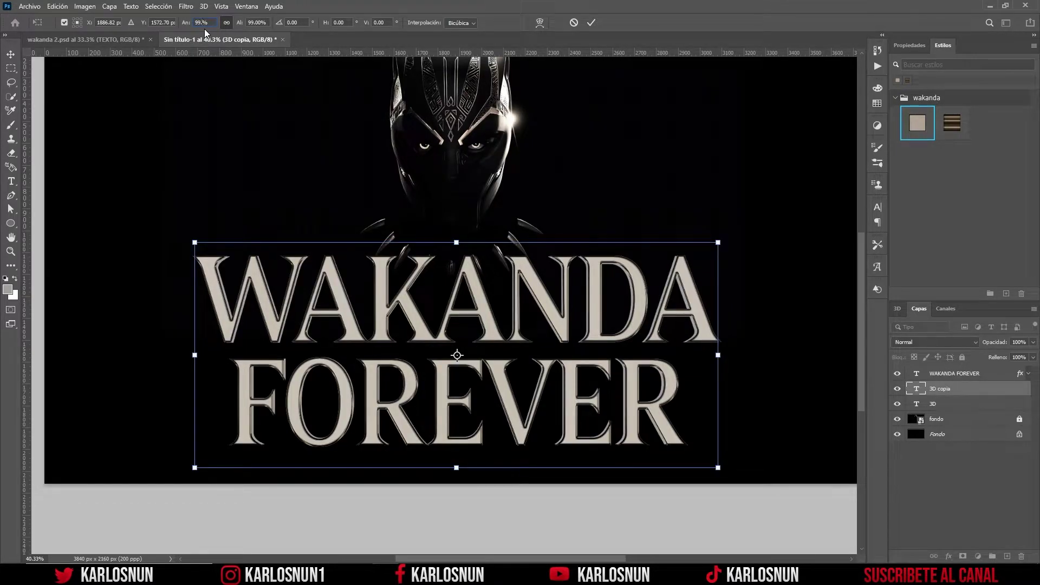
pyautogui.write('90')
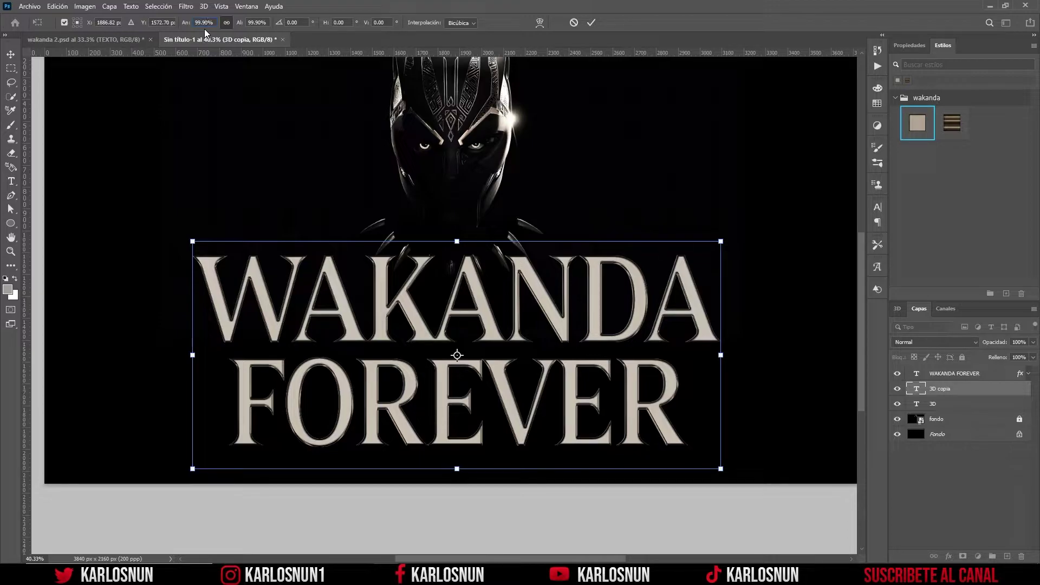
pyautogui.press('Return')
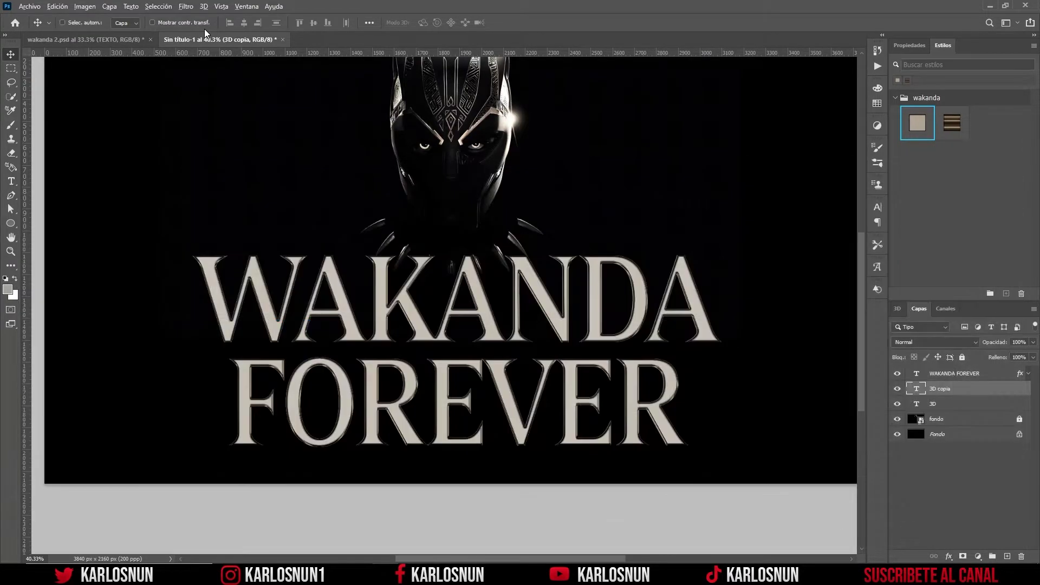
# - Repeat the duplicate-and-shrink transform to stack more 3D text copies
pyautogui.hotkey('ctrl', 'alt', 'shift', 't')
pyautogui.hotkey('ctrl', 'alt', 'shift', 't')
pyautogui.hotkey('ctrl', 'alt', 'shift', 't')
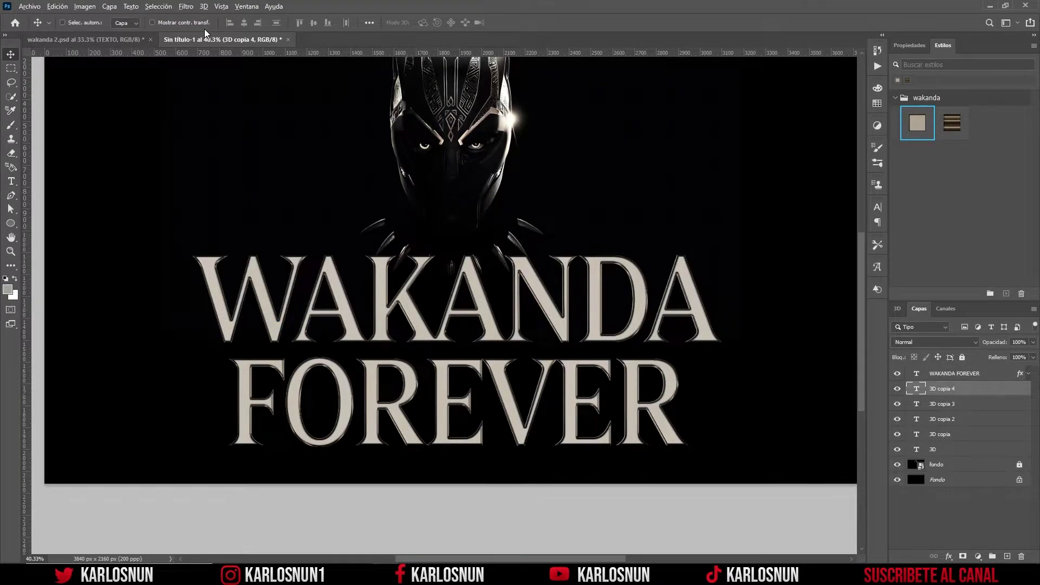
pyautogui.hotkey('ctrl', 'alt', 'shift', 't')
pyautogui.hotkey('ctrl', 'alt', 'shift', 't')
pyautogui.hotkey('ctrl', 'alt', 'shift', 't')
pyautogui.hotkey('ctrl', 'alt', 'shift', 't')
pyautogui.hotkey('ctrl', 'alt', 'shift', 't')
pyautogui.hotkey('ctrl', 'alt', 'shift', 't')
pyautogui.hotkey('ctrl', 'alt', 'shift', 't')
pyautogui.hotkey('ctrl', 'alt', 'shift', 't')
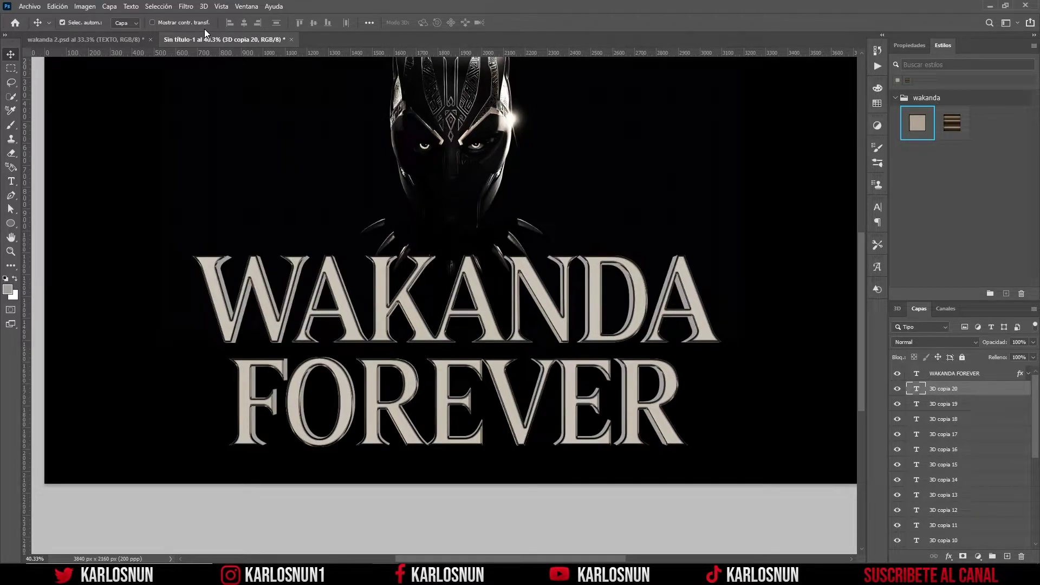
pyautogui.scroll(2, 512, 441)
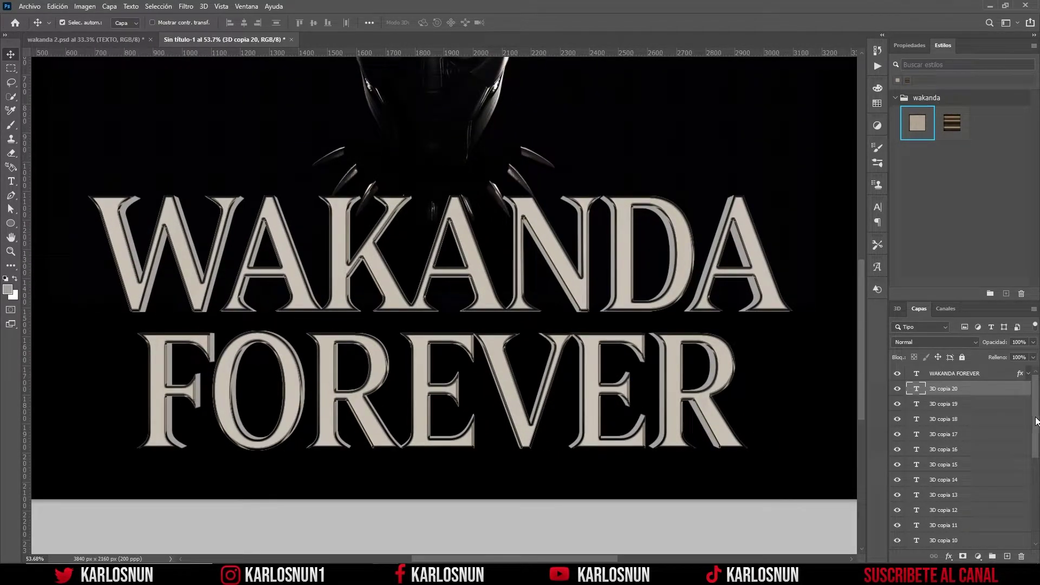
pyautogui.moveTo(1036, 421); pyautogui.dragTo(1034, 509)
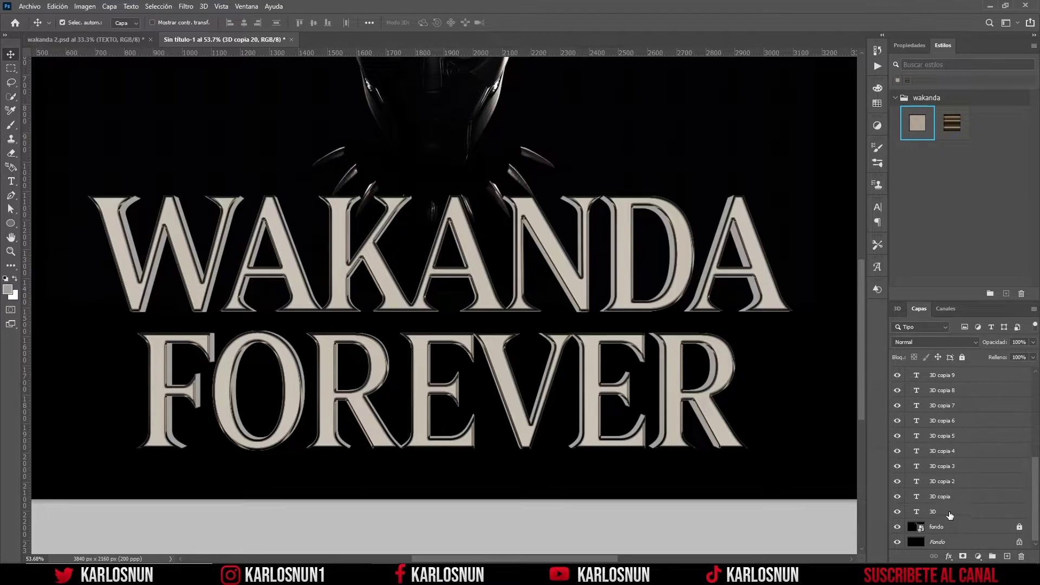
# - Select all 3D copy layers, apply the dark 3D style and group them
pyautogui.keyDown('shift'); pyautogui.click(949, 512); pyautogui.keyUp('shift')
pyautogui.moveTo(1037, 499); pyautogui.dragTo(1036, 442)
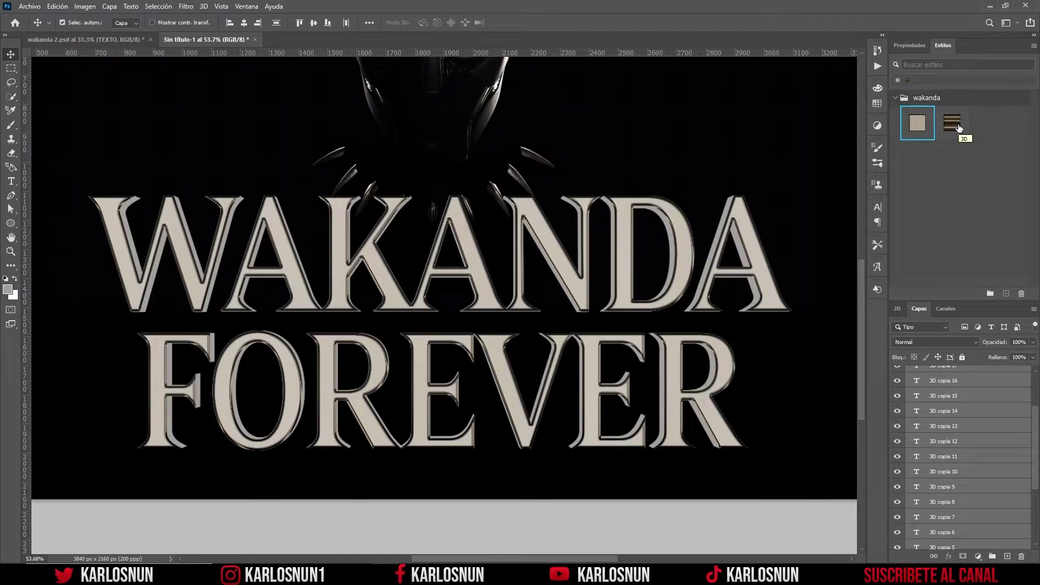
pyautogui.click(958, 128)
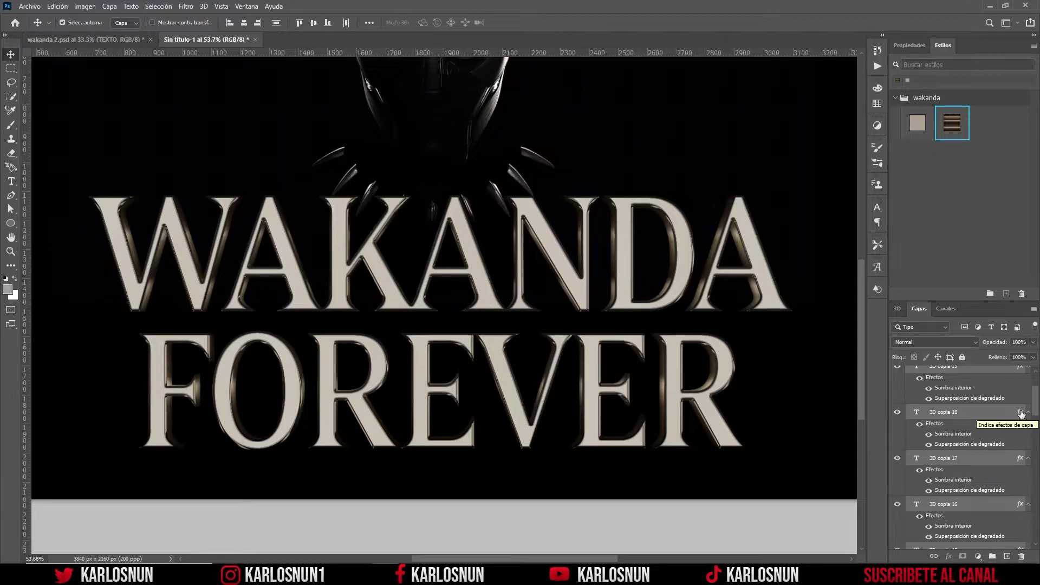
pyautogui.hotkey('ctrl', 'g')
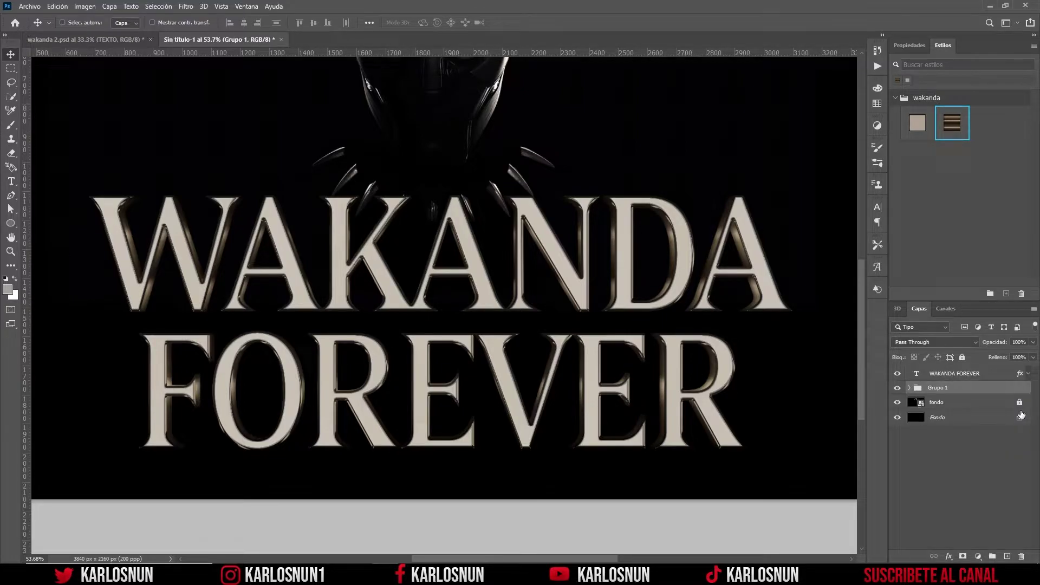
# - Rename the Grupo 1 layer group to '3D'
pyautogui.doubleClick(941, 388)
pyautogui.write('3D')
pyautogui.press('Return')
pyautogui.hotkey('ctrl', '+')
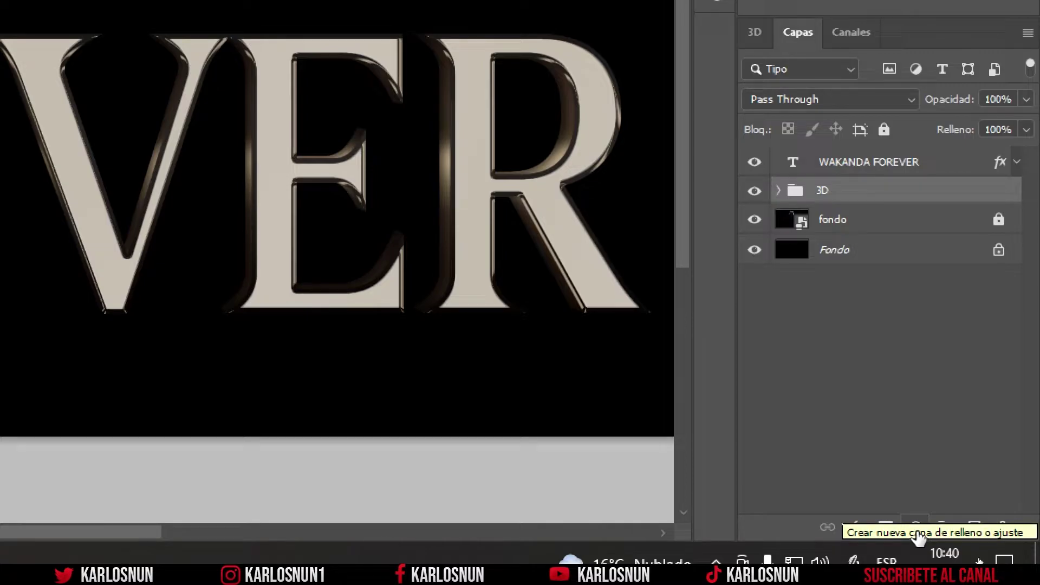
# - Add a Brillo/contraste adjustment clipped to the 3D group with Brillo 30
pyautogui.click(917, 531)
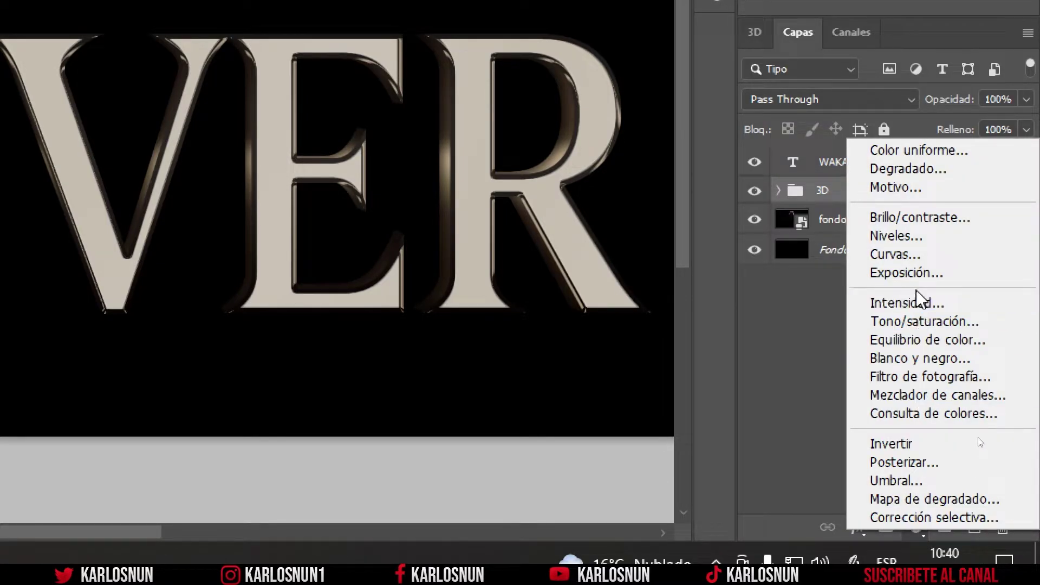
pyautogui.click(929, 220)
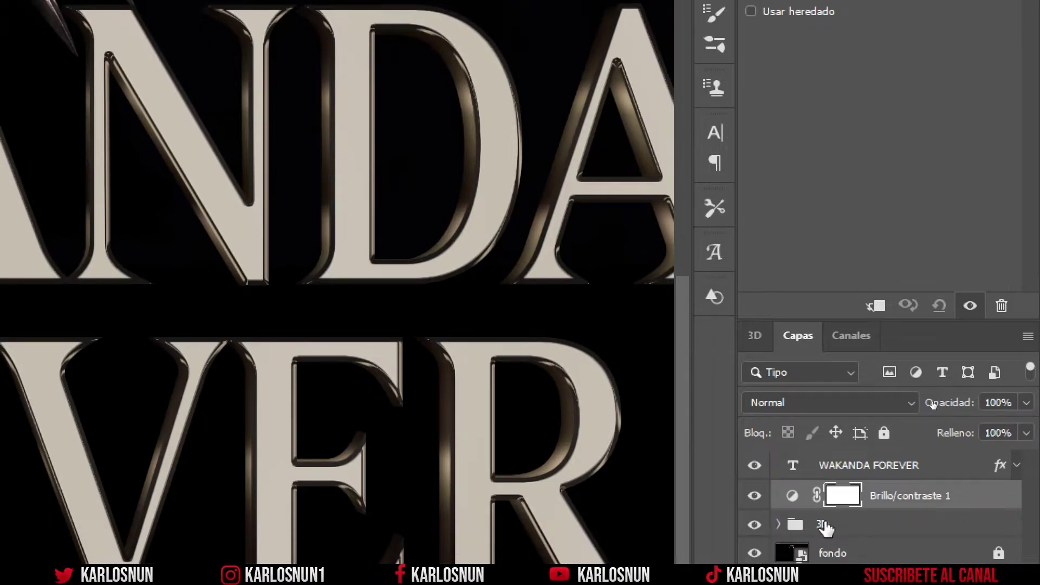
pyautogui.click(877, 305)
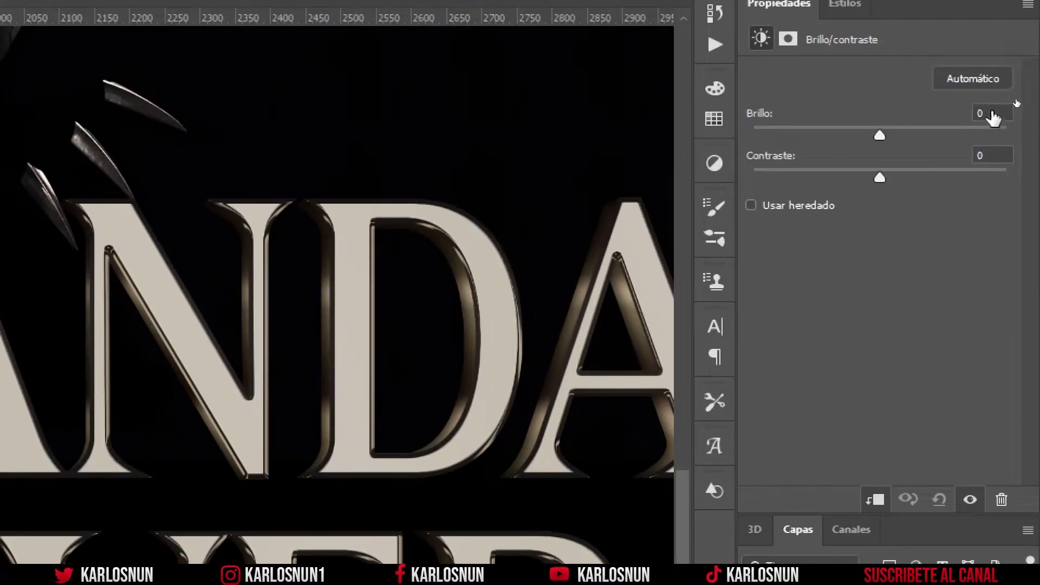
pyautogui.click(984, 112)
pyautogui.doubleClick(980, 113)
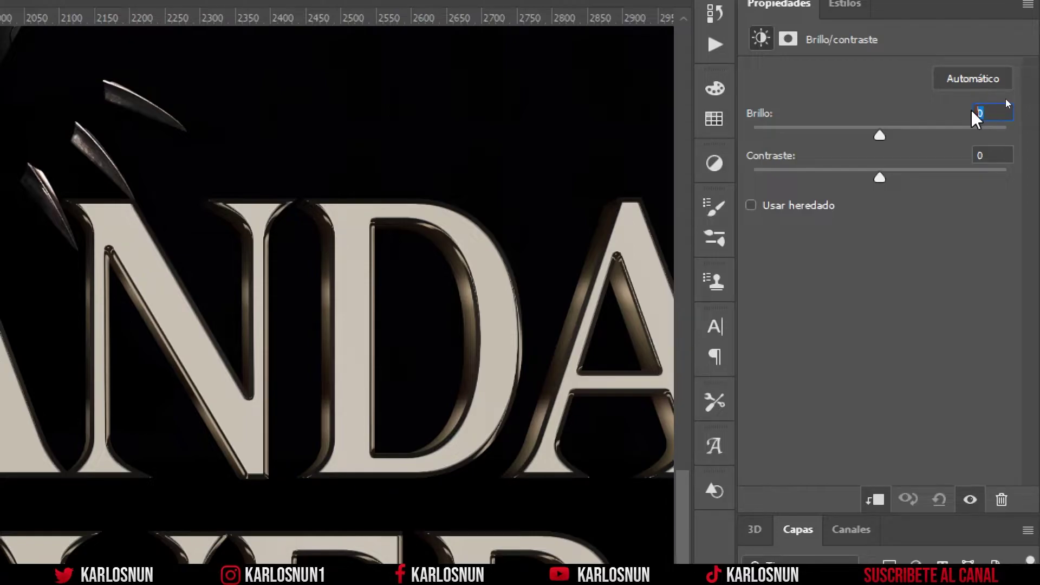
pyautogui.write('30')
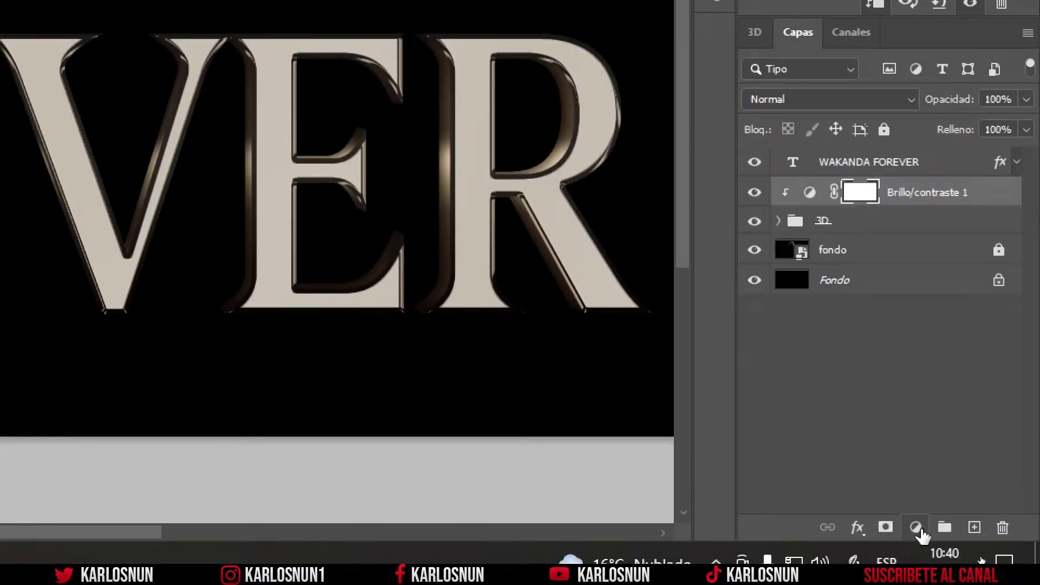
# - Add a default Niveles levels adjustment (0, 1.00, 255) clipped above Brillo/contraste 1
pyautogui.click(920, 530)
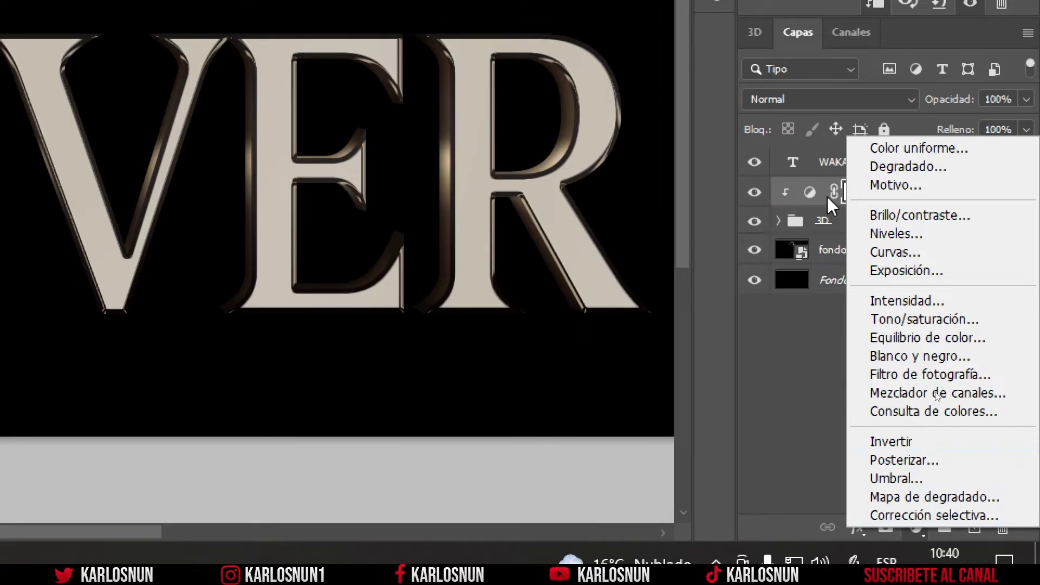
pyautogui.click(867, 232)
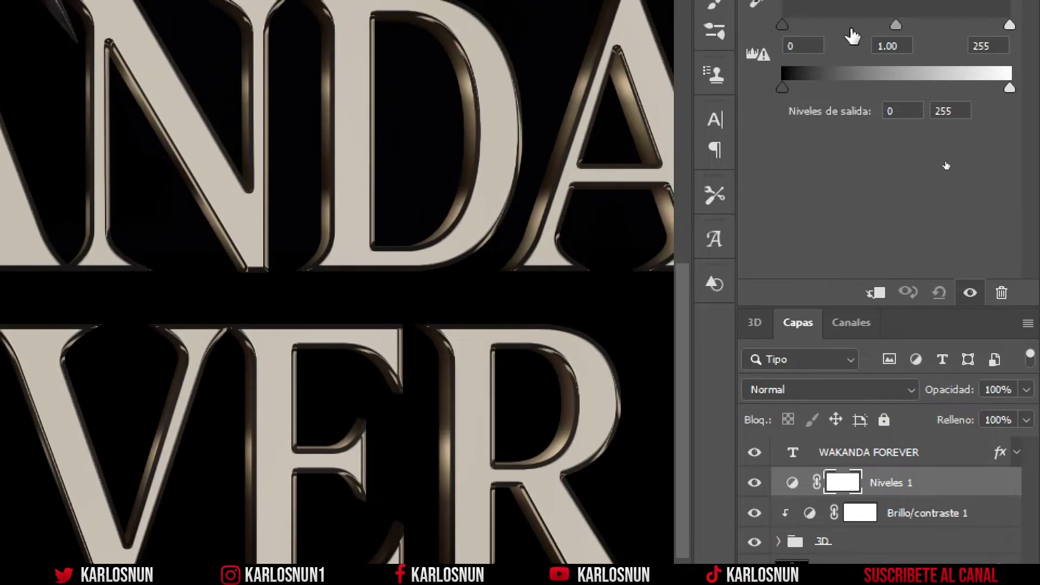
pyautogui.click(871, 297)
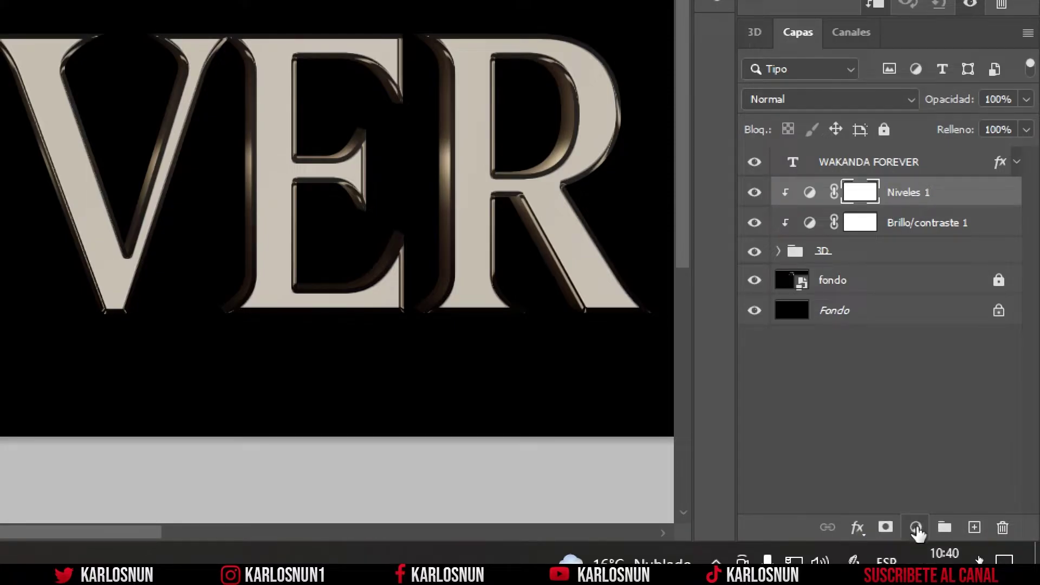
# - Add an Intensidad adjustment clipped above Niveles 1 with vibrance +8, then select the WAKANDA FOREVER layer
pyautogui.click(916, 528)
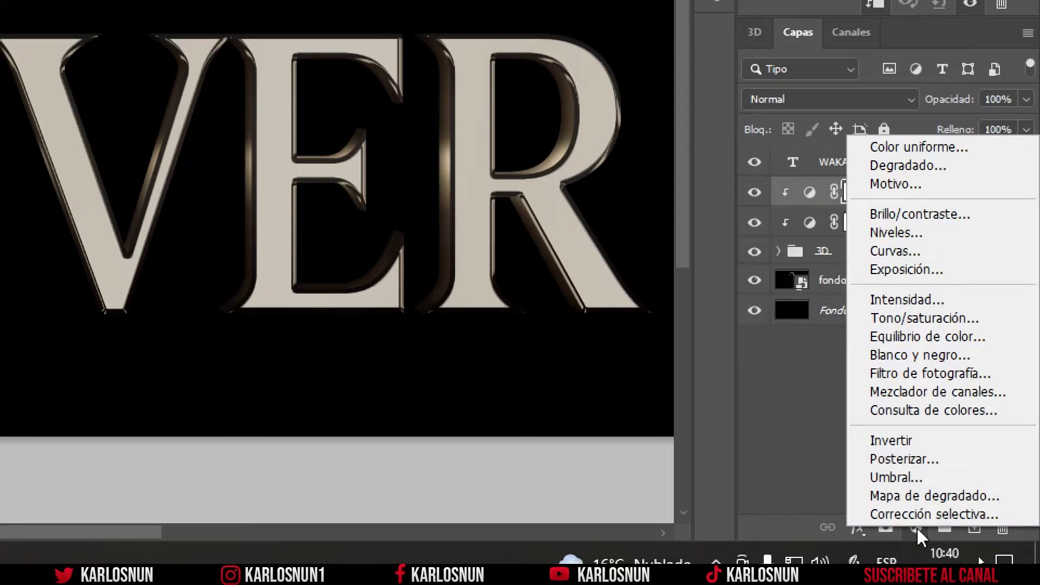
pyautogui.click(912, 299)
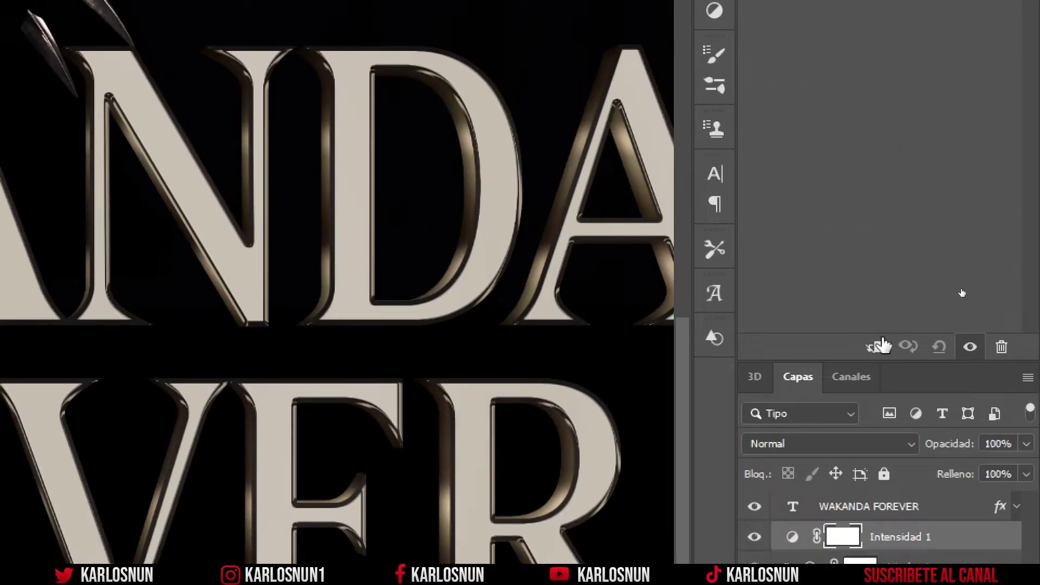
pyautogui.click(878, 347)
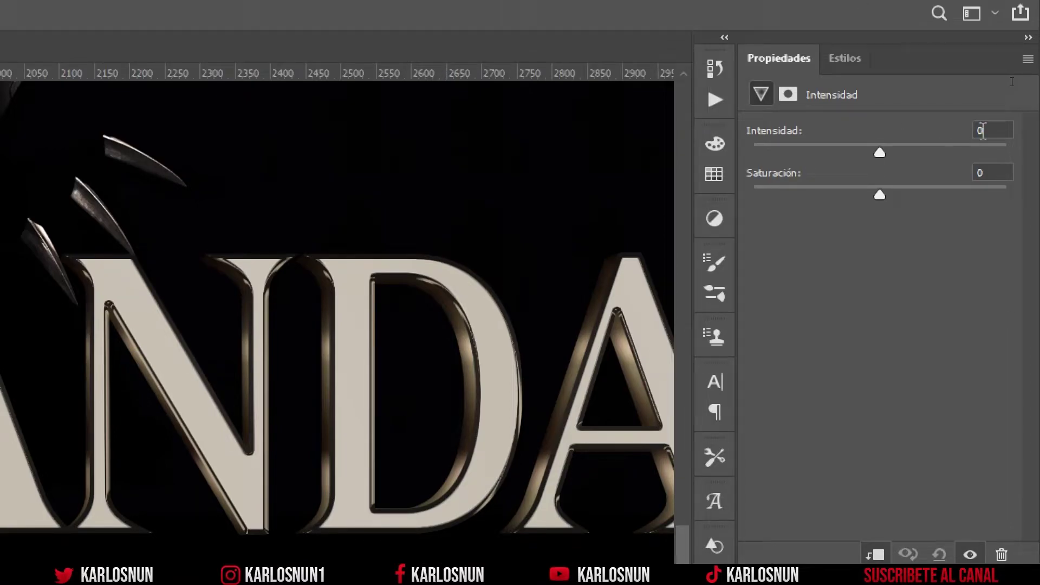
pyautogui.click(982, 130)
pyautogui.write('8')
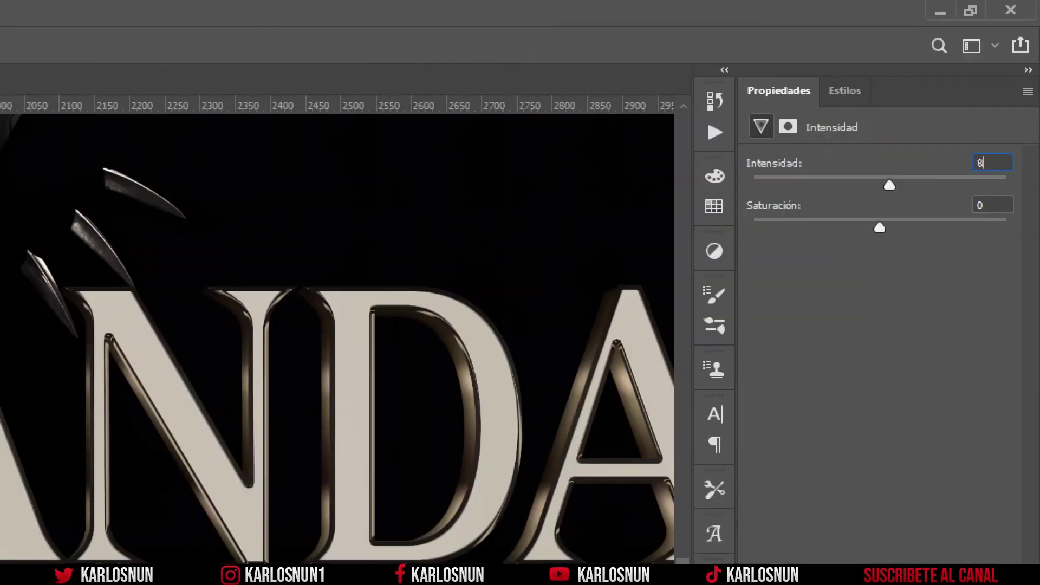
pyautogui.press('Return')
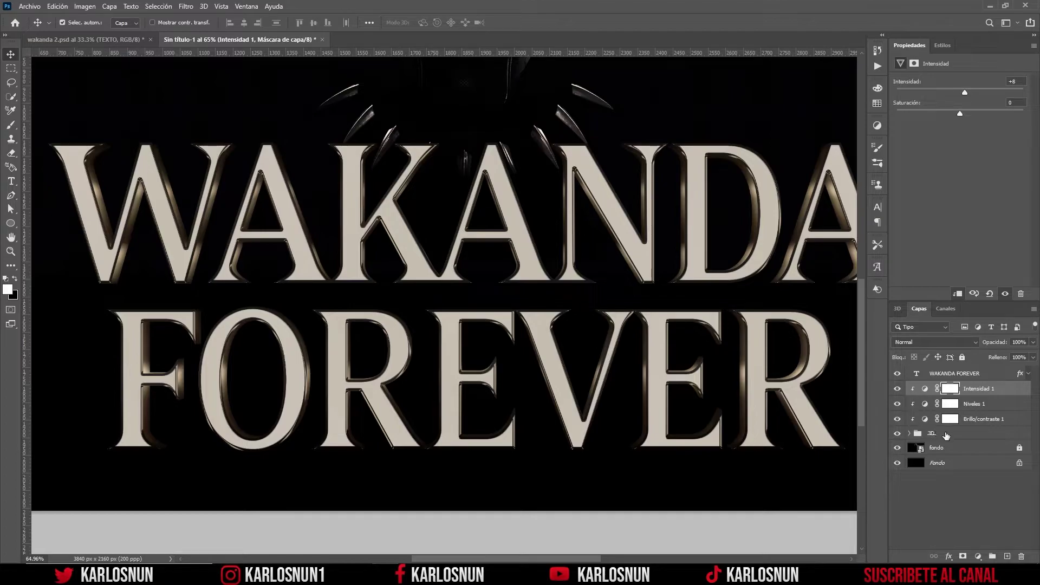
pyautogui.click(948, 374)
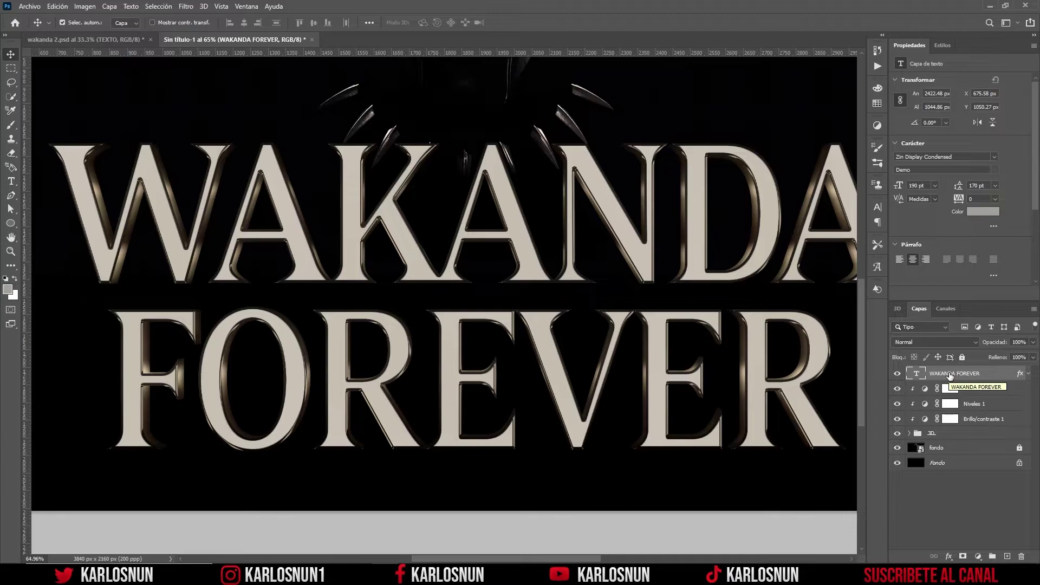
# - Compare Sin título-1 against the wakanda 2.psd reference poster, then bring up the Archivo menu
pyautogui.click(130, 40)
pyautogui.scroll(2, 357, 454)
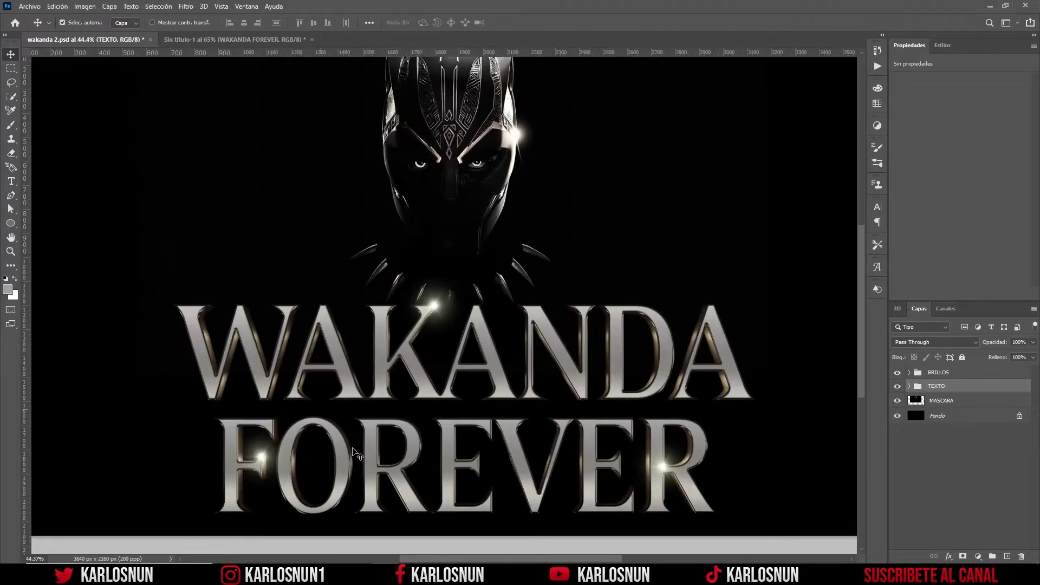
pyautogui.scroll(2, 357, 454)
pyautogui.scroll(2, 357, 454)
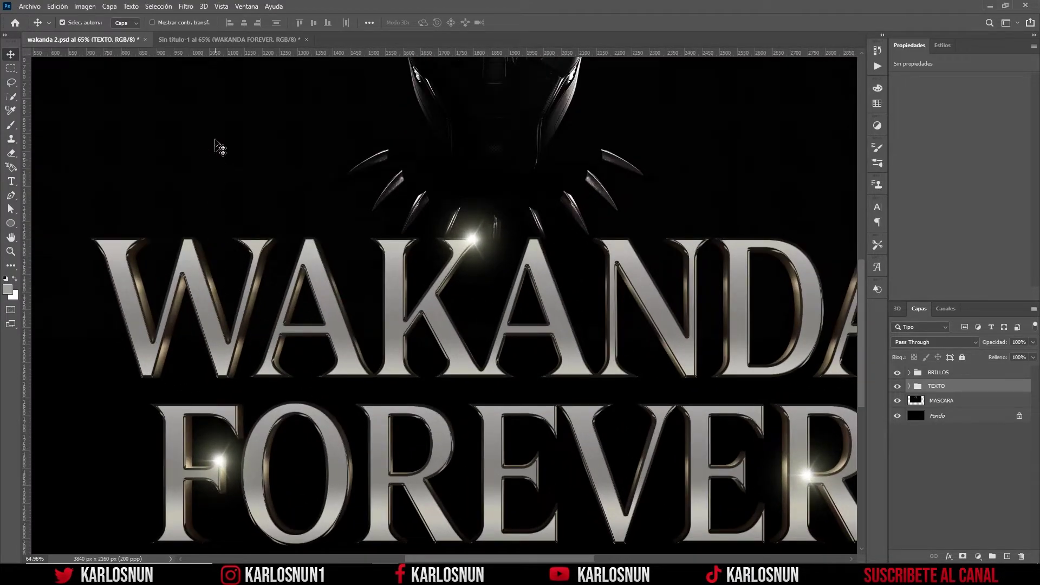
pyautogui.click(239, 39)
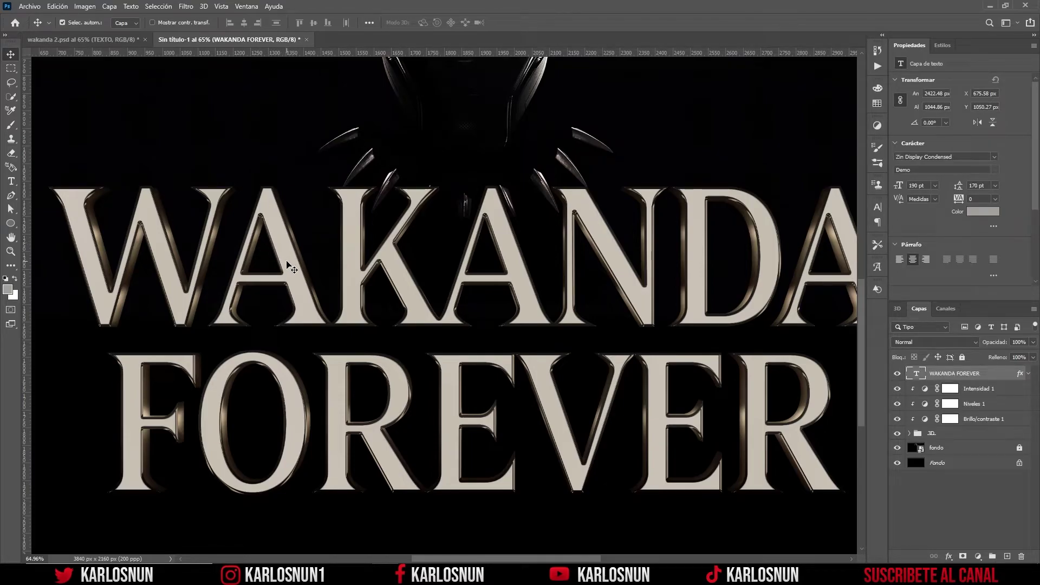
pyautogui.click(108, 39)
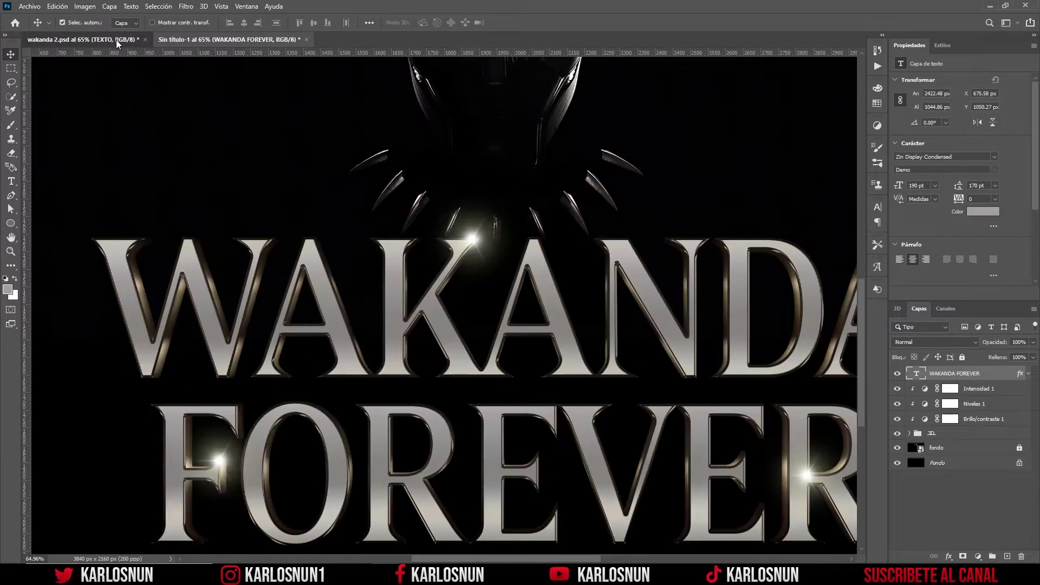
pyautogui.click(235, 39)
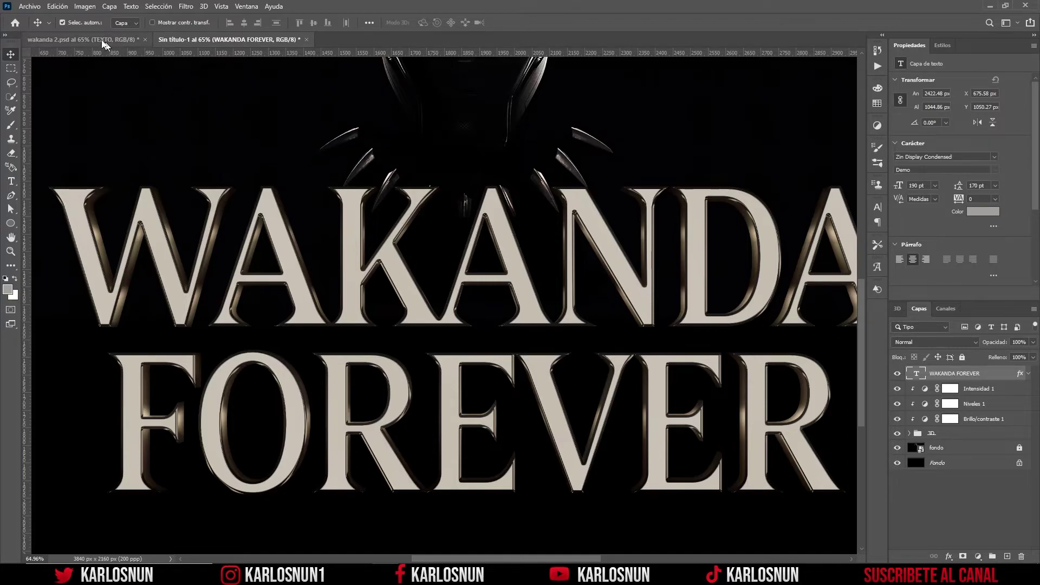
pyautogui.click(38, 12)
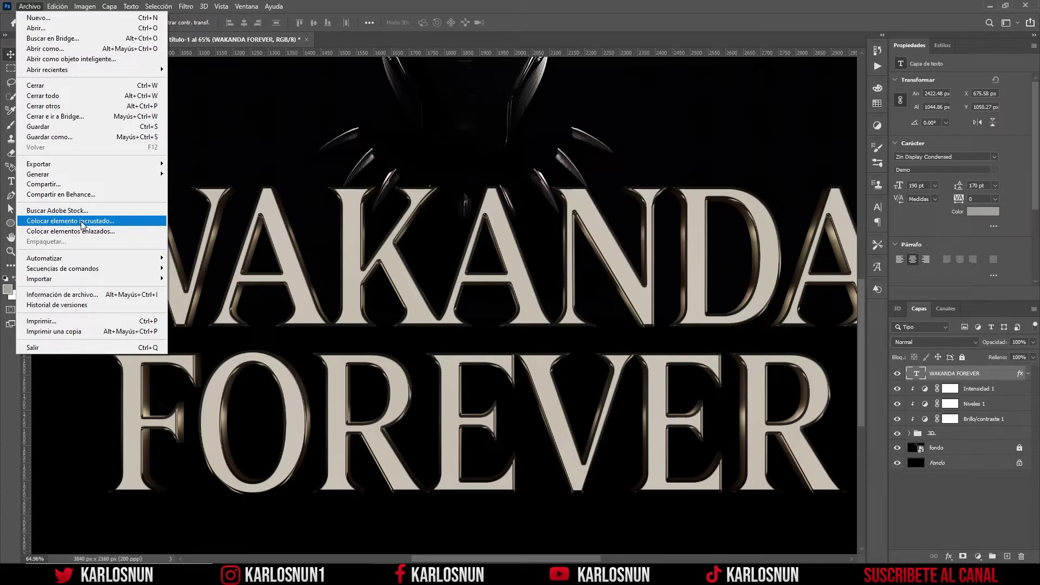
# - Place textura.jpg as an embedded layer and shift it slightly down over the title
pyautogui.click(81, 221)
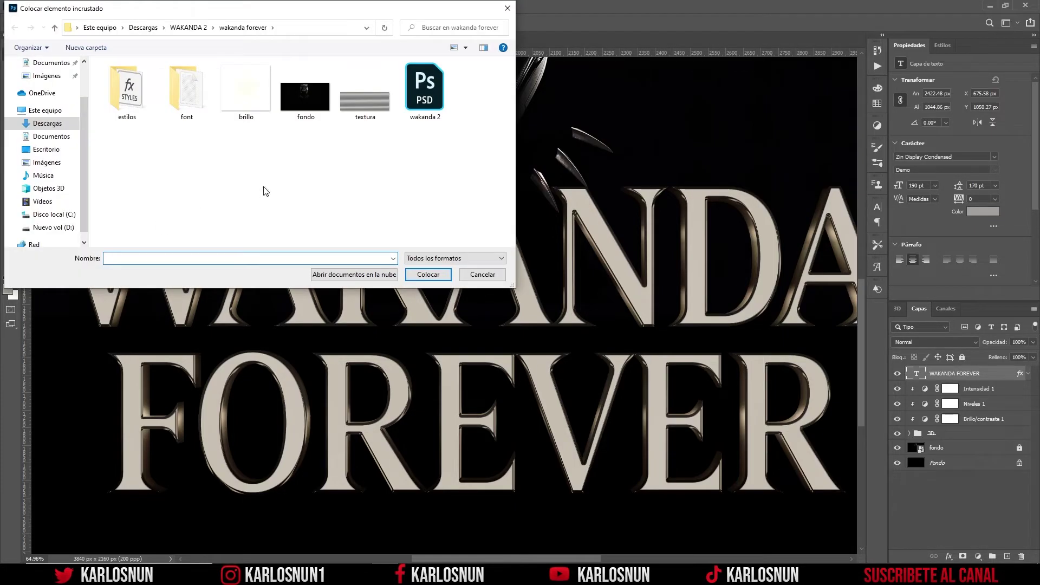
pyautogui.click(376, 98)
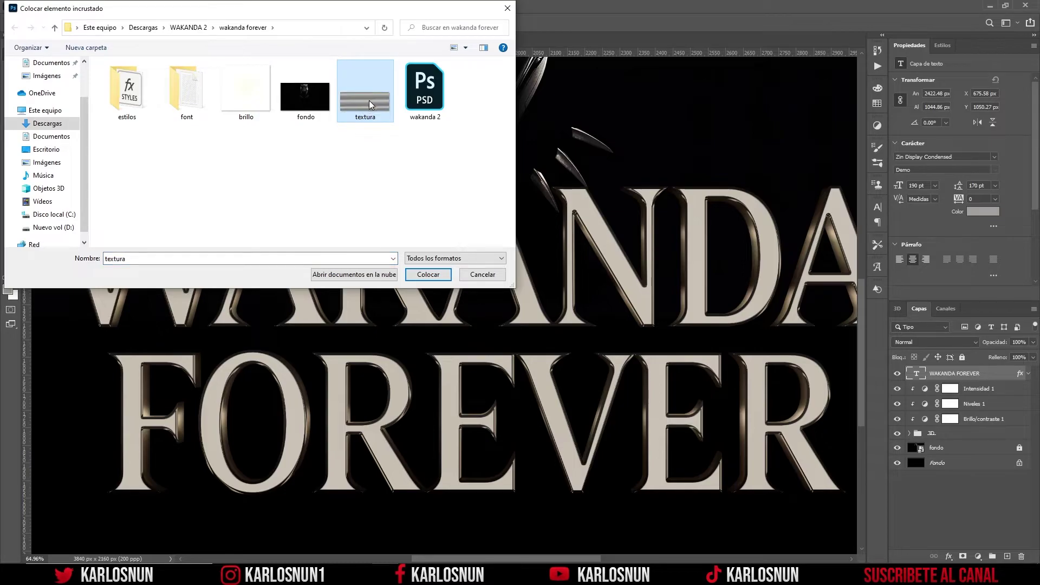
pyautogui.click(428, 274)
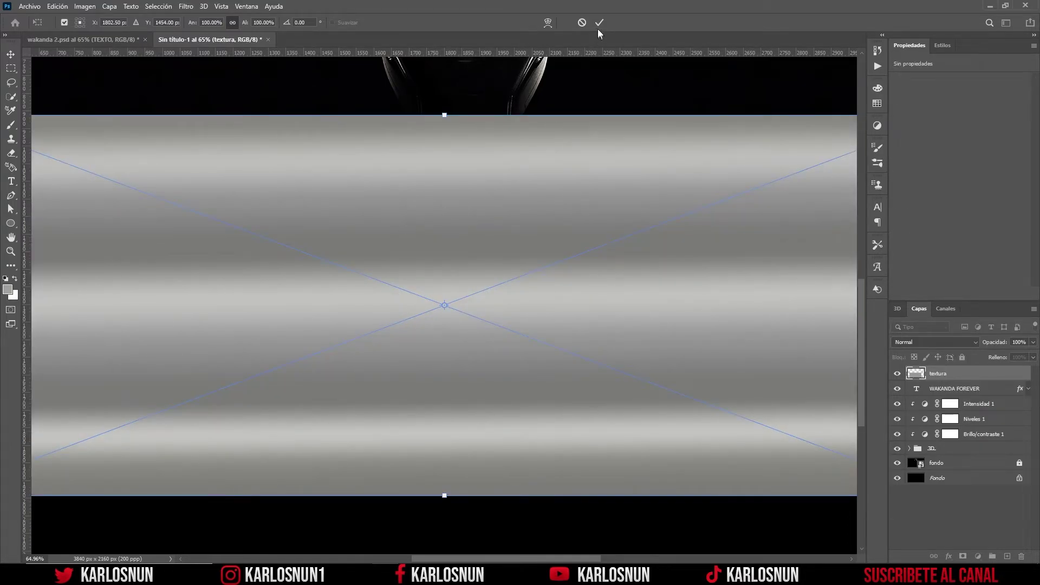
pyautogui.click(599, 22)
pyautogui.hotkey('ctrl', '0')
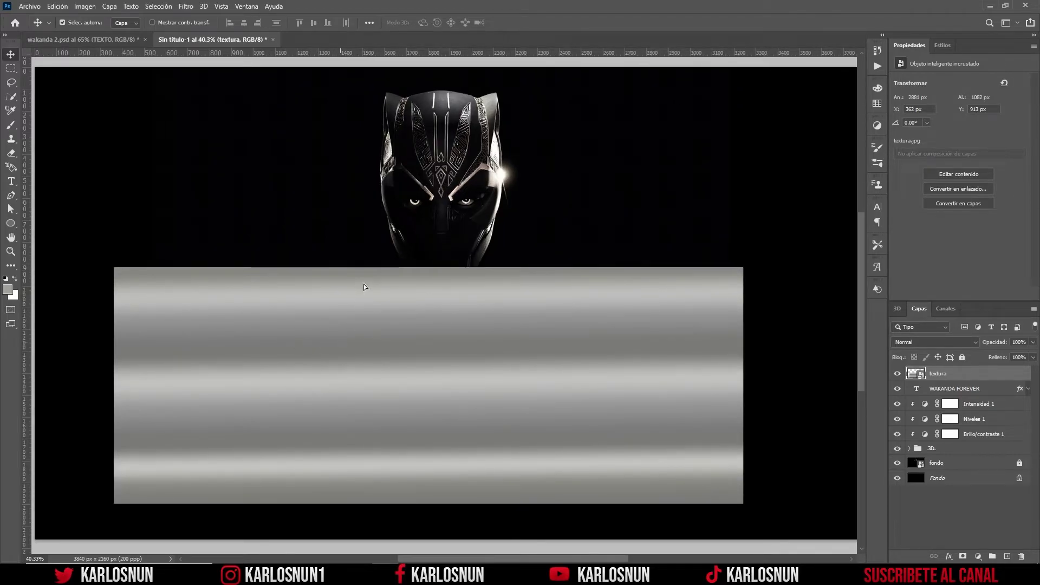
pyautogui.moveTo(364, 286); pyautogui.dragTo(360, 354)
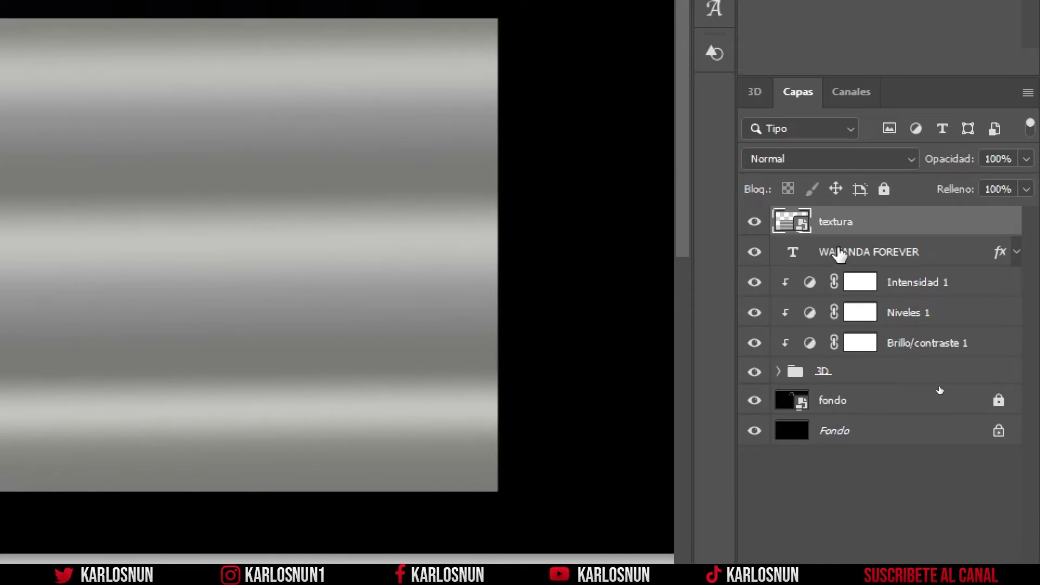
# - Load the WAKANDA FOREVER lettering as a selection and turn it into a layer mask on textura
pyautogui.click(869, 252)
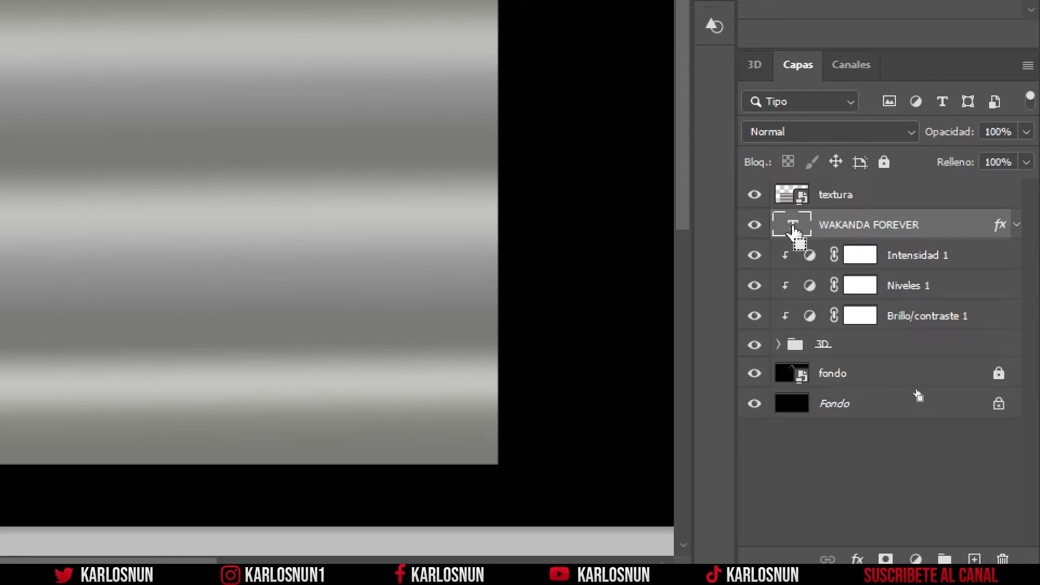
pyautogui.keyDown('ctrl'); pyautogui.click(793, 230); pyautogui.keyUp('ctrl')
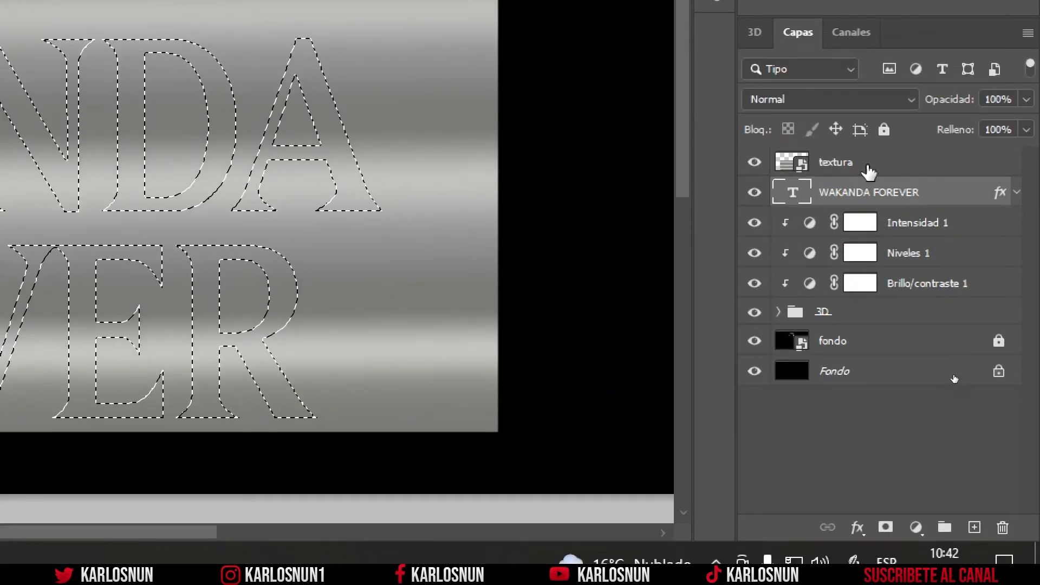
pyautogui.click(866, 165)
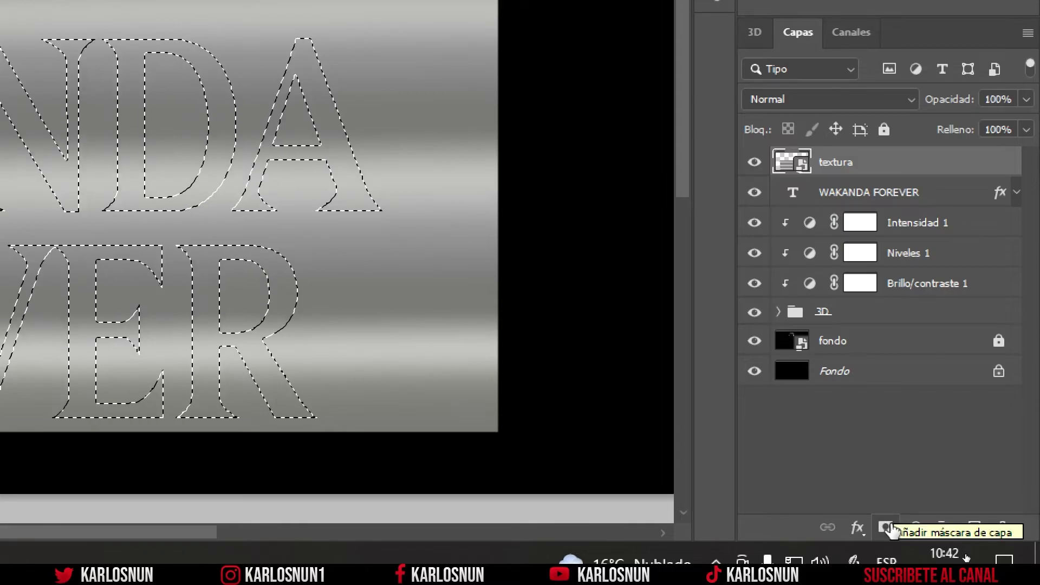
pyautogui.click(886, 527)
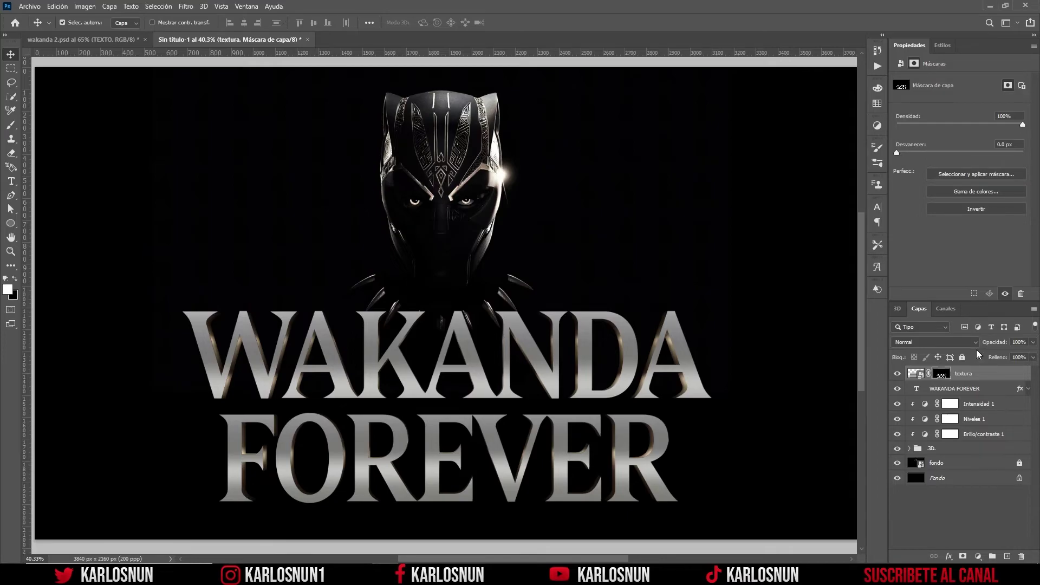
# - Set the textura layer to Oscurecer blending at 85% opacity
pyautogui.click(970, 344)
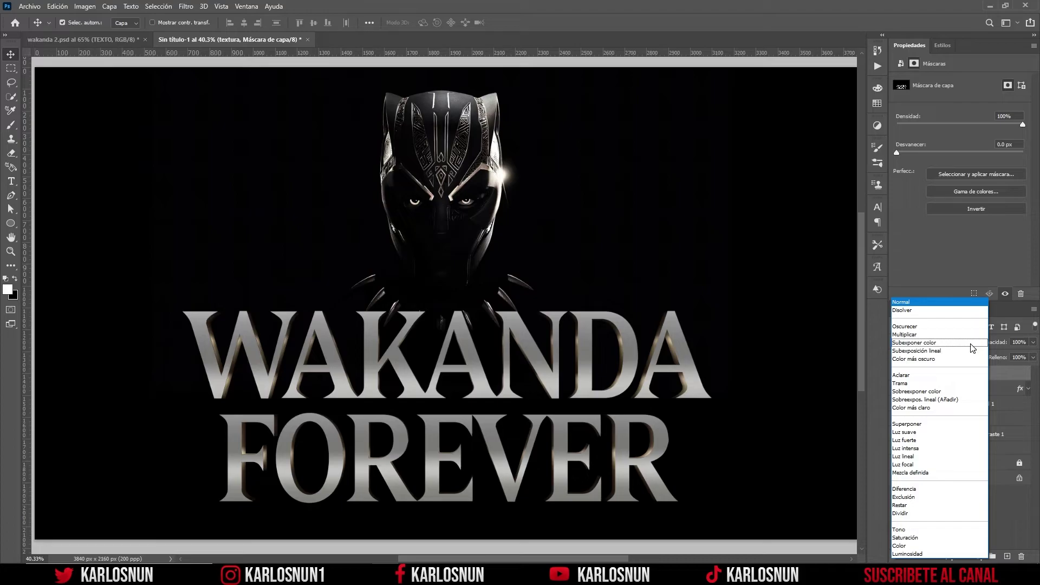
pyautogui.click(920, 327)
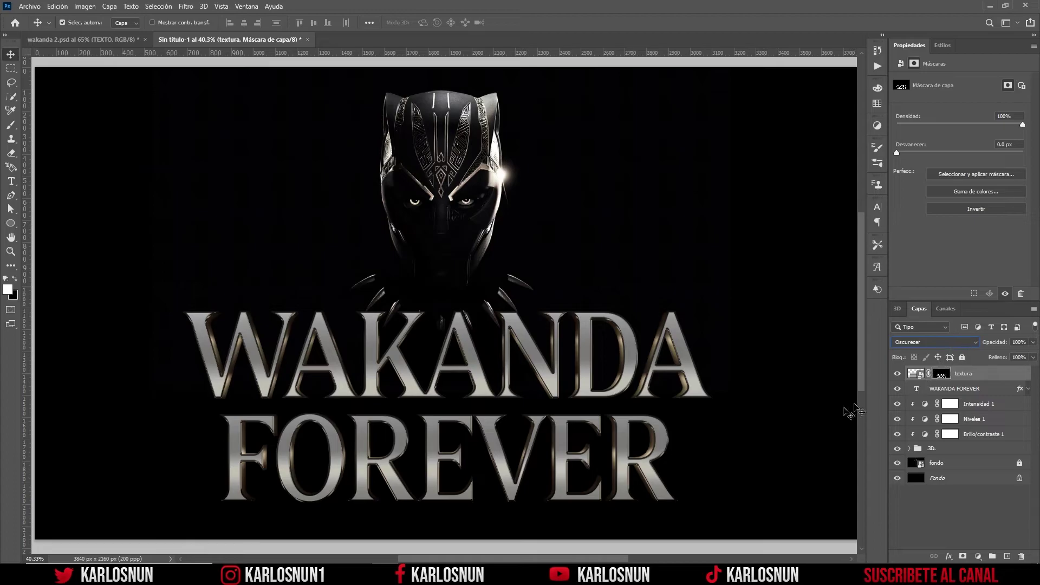
pyautogui.click(730, 399)
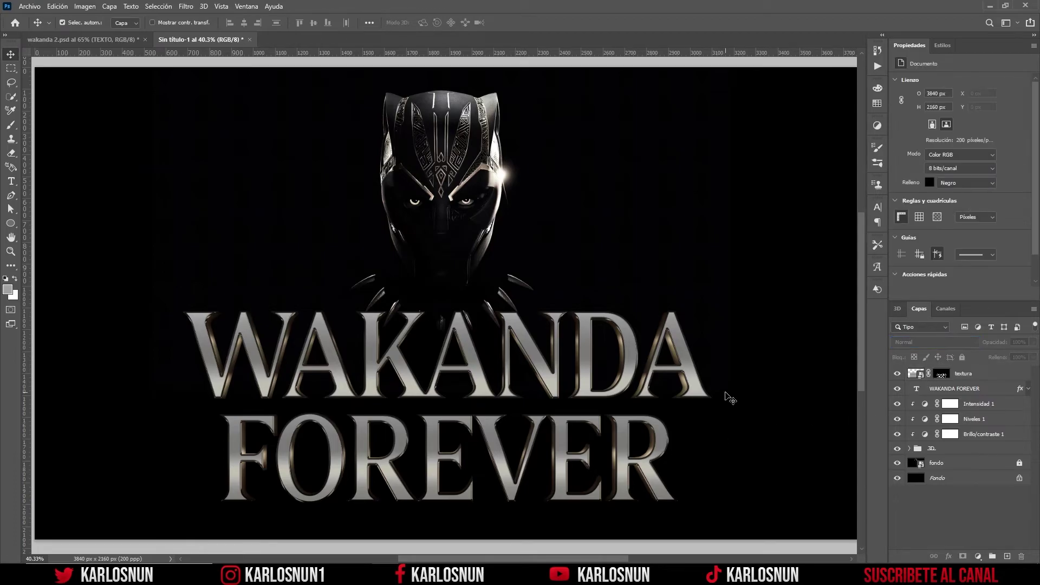
pyautogui.scroll(1, 730, 400)
pyautogui.scroll(1, 730, 399)
pyautogui.click(984, 375)
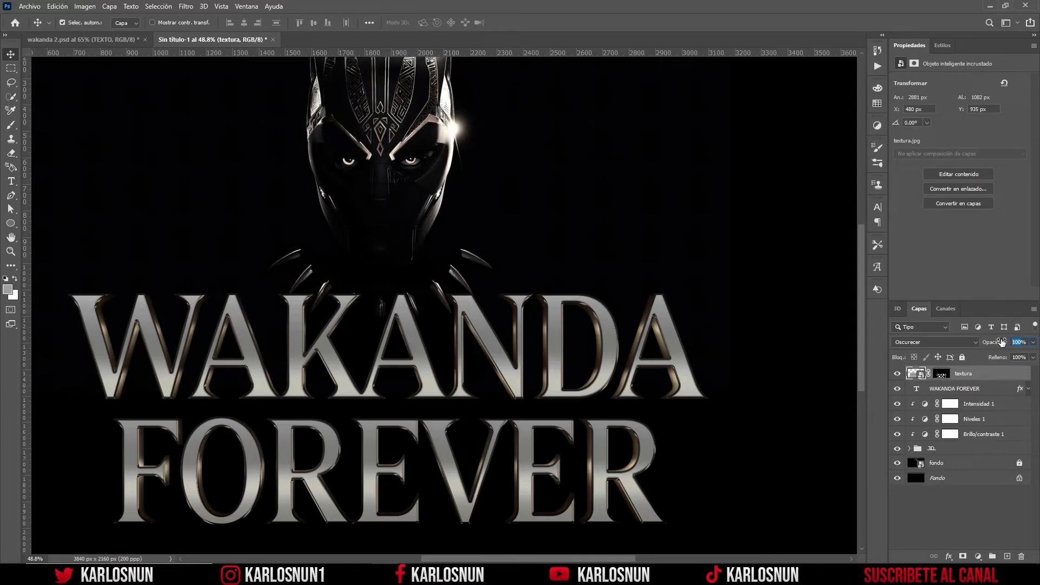
pyautogui.write('85')
pyautogui.press('Return')
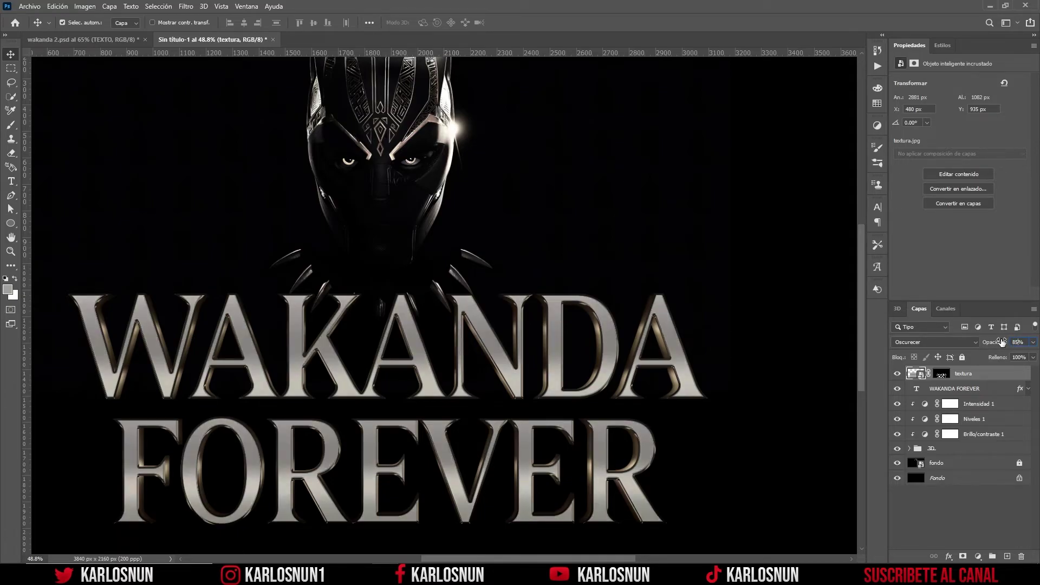
# - Compare the textured title against the wakanda 2.psd reference poster
pyautogui.scroll(2, 411, 404)
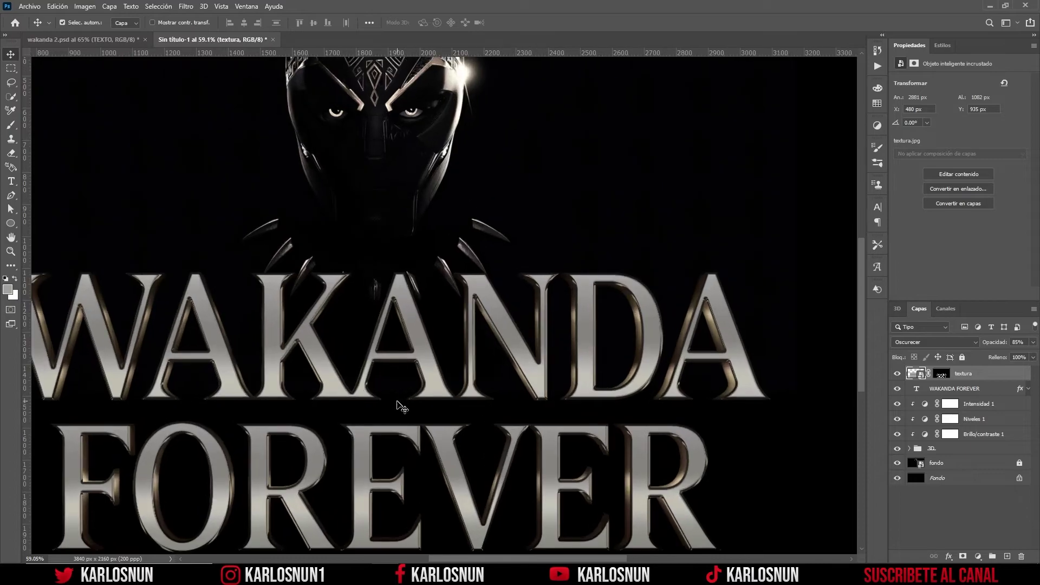
pyautogui.scroll(2, 410, 404)
pyautogui.scroll(2, 395, 412)
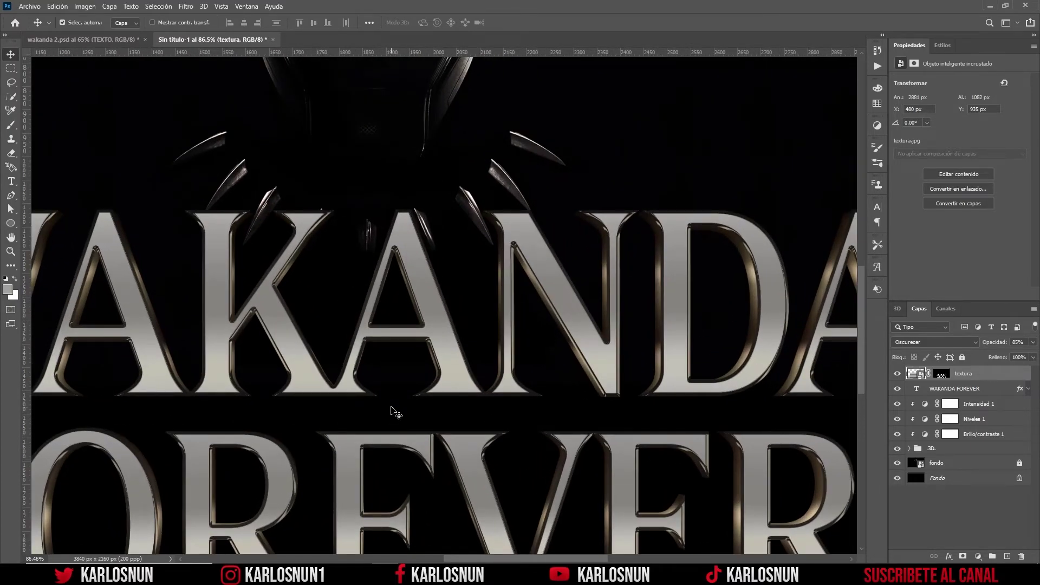
pyautogui.scroll(-2, 395, 412)
pyautogui.scroll(-1, 396, 412)
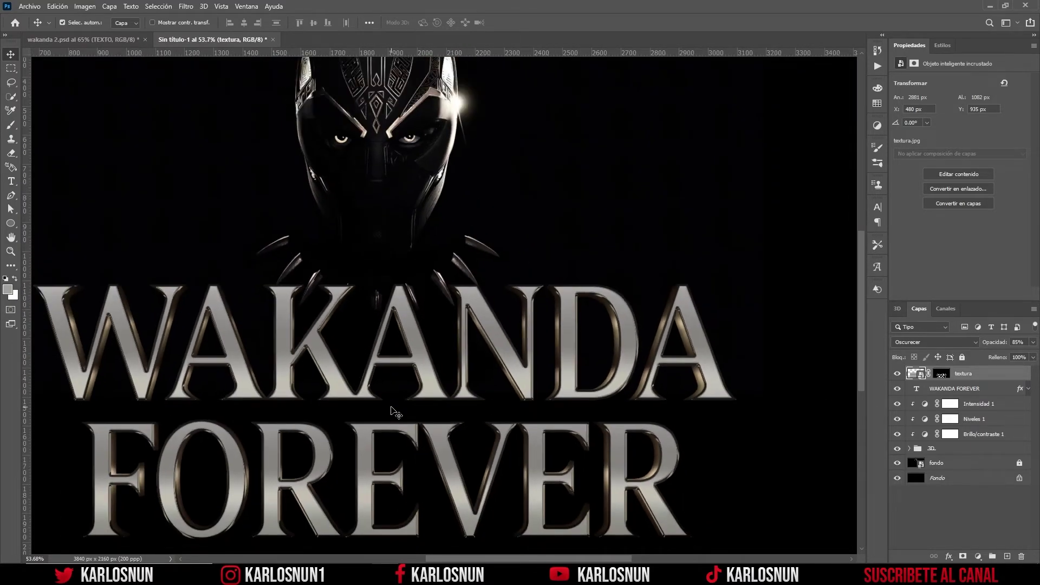
pyautogui.click(128, 40)
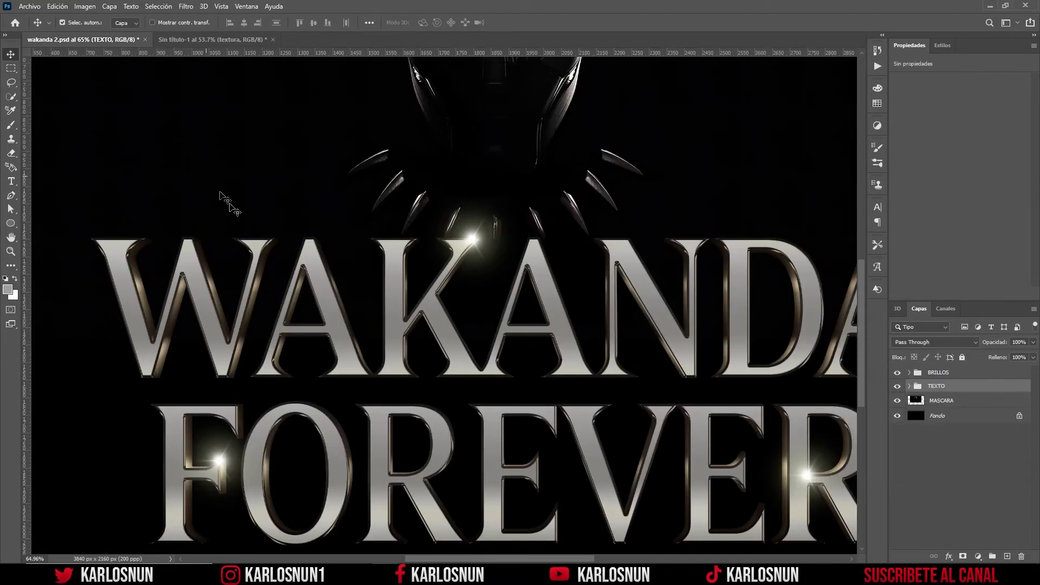
pyautogui.click(236, 40)
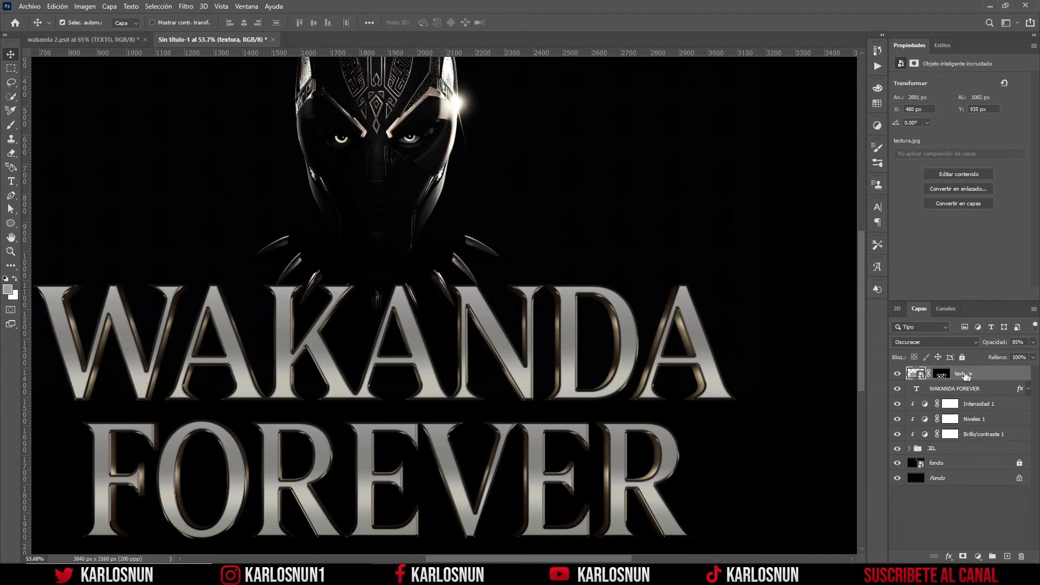
pyautogui.scroll(-1, 262, 389)
pyautogui.scroll(-1, 174, 415)
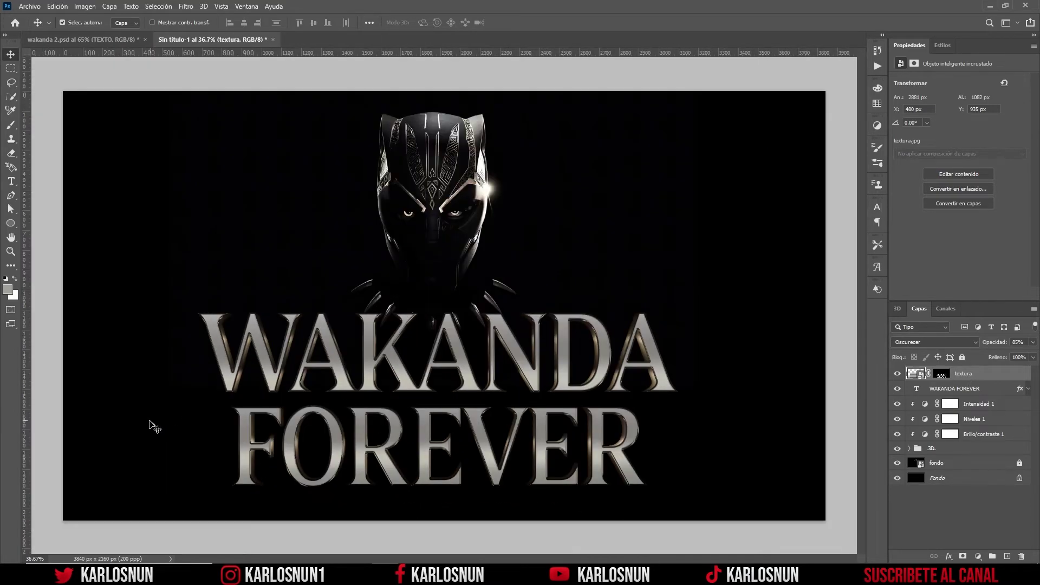
# - Place brillo.png as an embedded sparkle at the top-left tip of the W
pyautogui.click(31, 7)
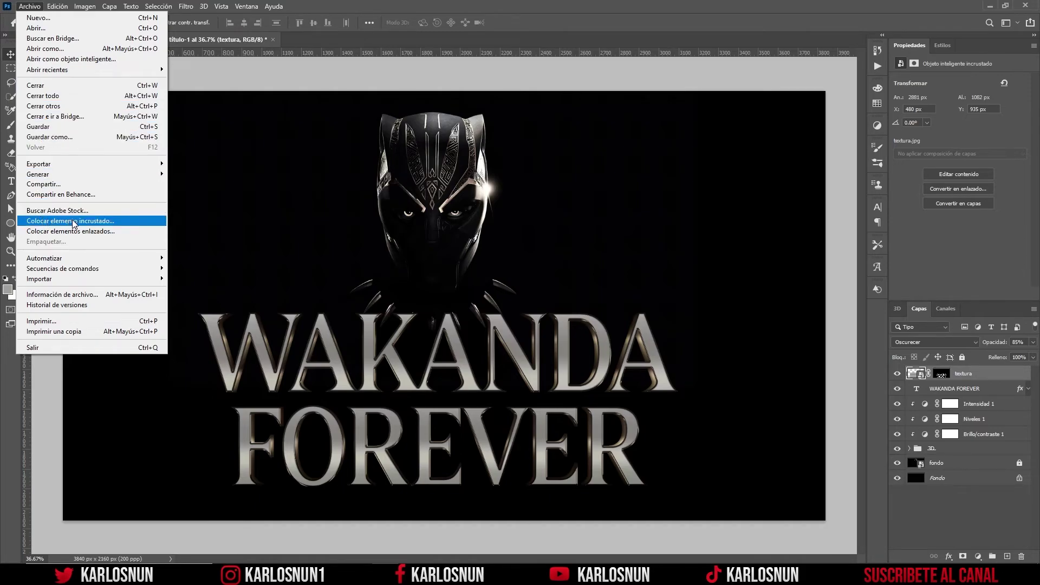
pyautogui.click(73, 221)
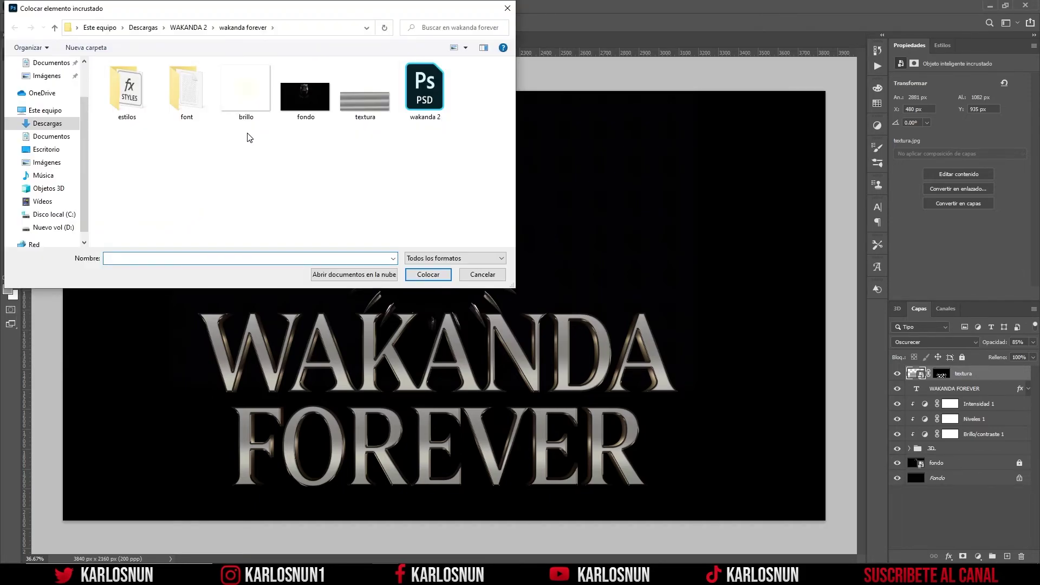
pyautogui.click(247, 92)
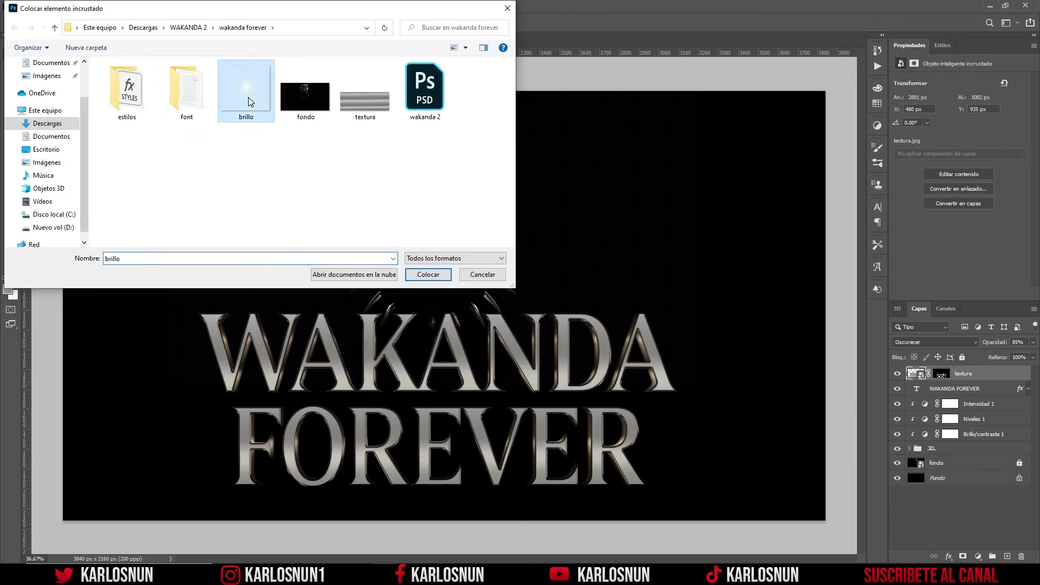
pyautogui.click(433, 277)
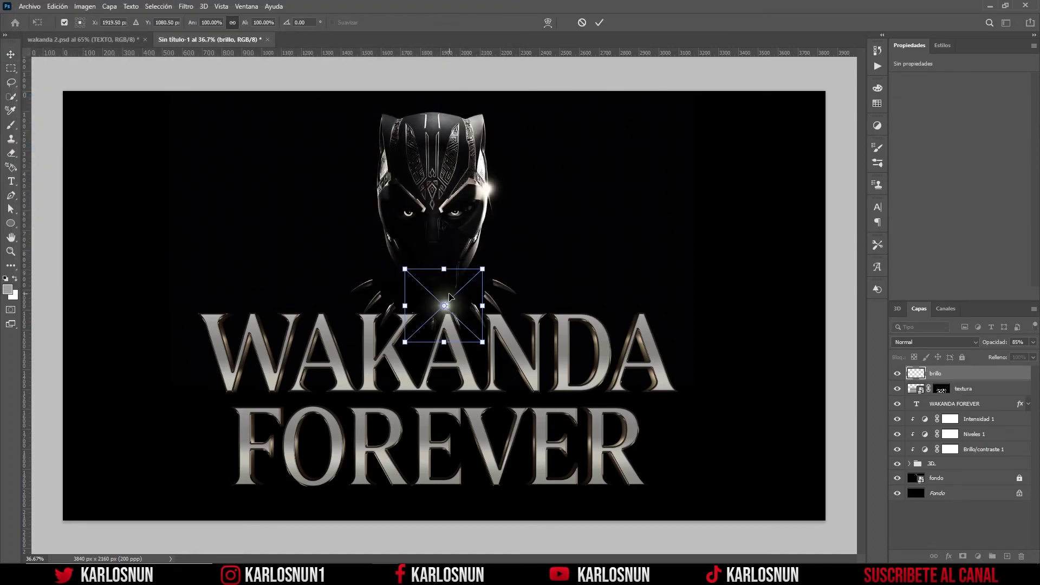
pyautogui.moveTo(449, 302); pyautogui.dragTo(213, 312)
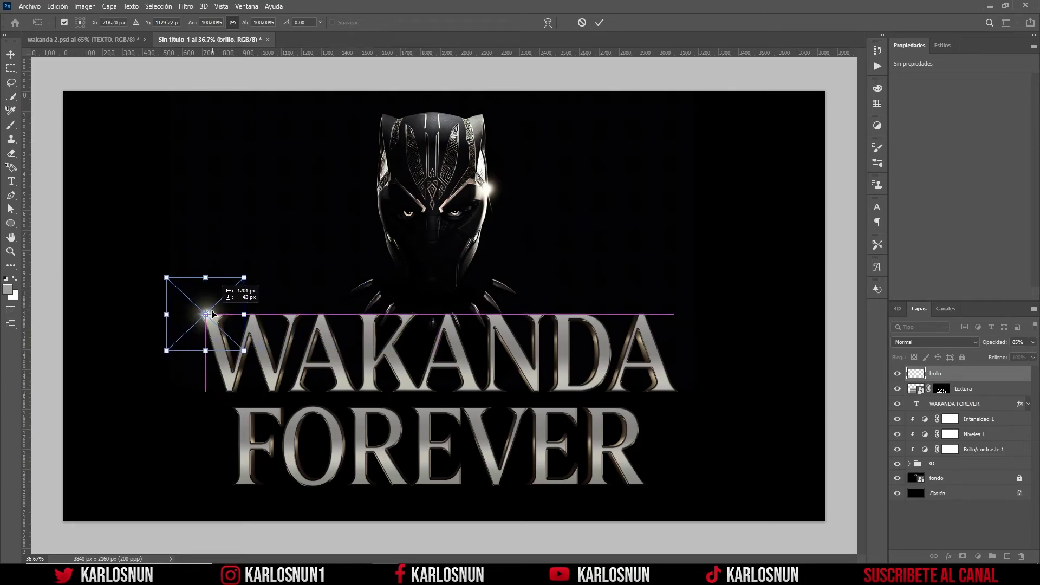
pyautogui.scroll(3, 212, 313)
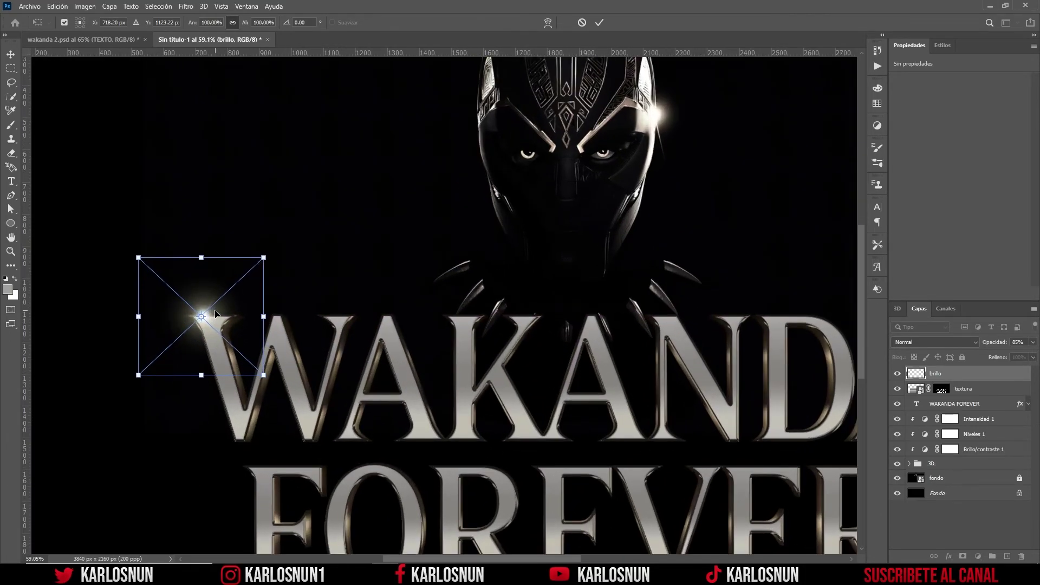
pyautogui.moveTo(215, 313); pyautogui.dragTo(215, 315)
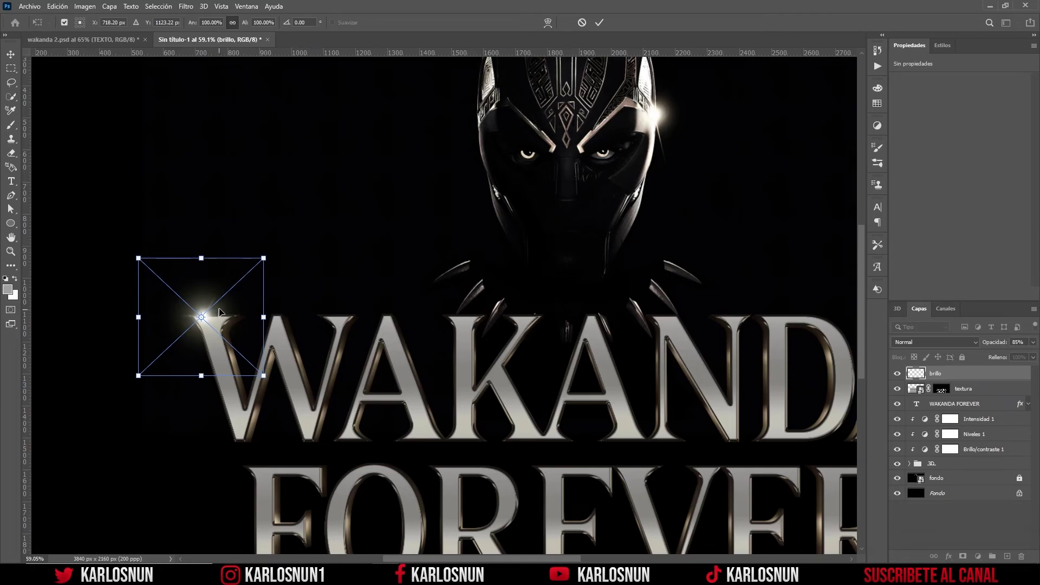
pyautogui.click(599, 23)
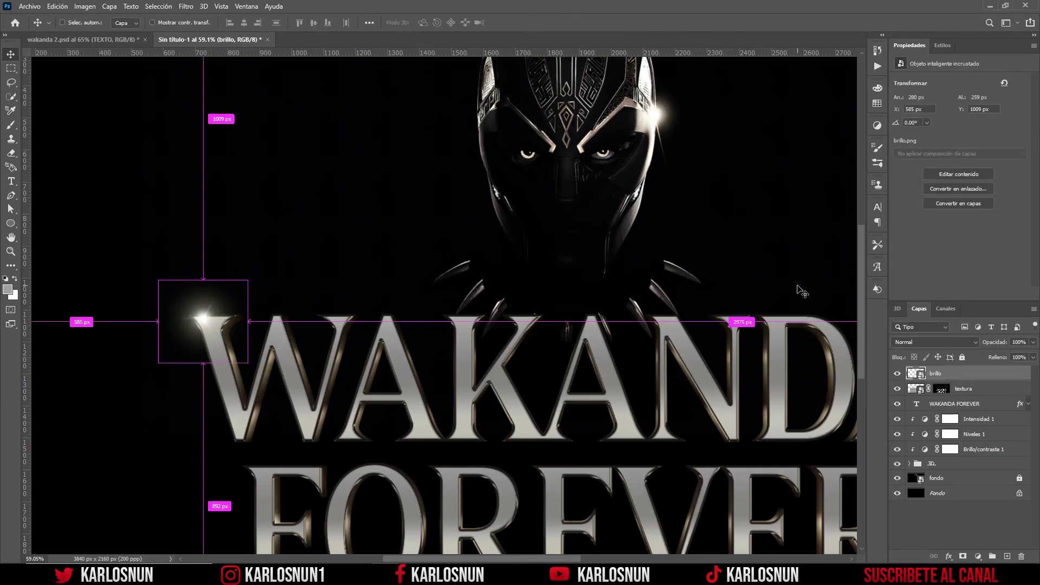
# - Duplicate the sparkle and move the copy between WAKANDA and FOREVER
pyautogui.hotkey('ctrl', 'j')
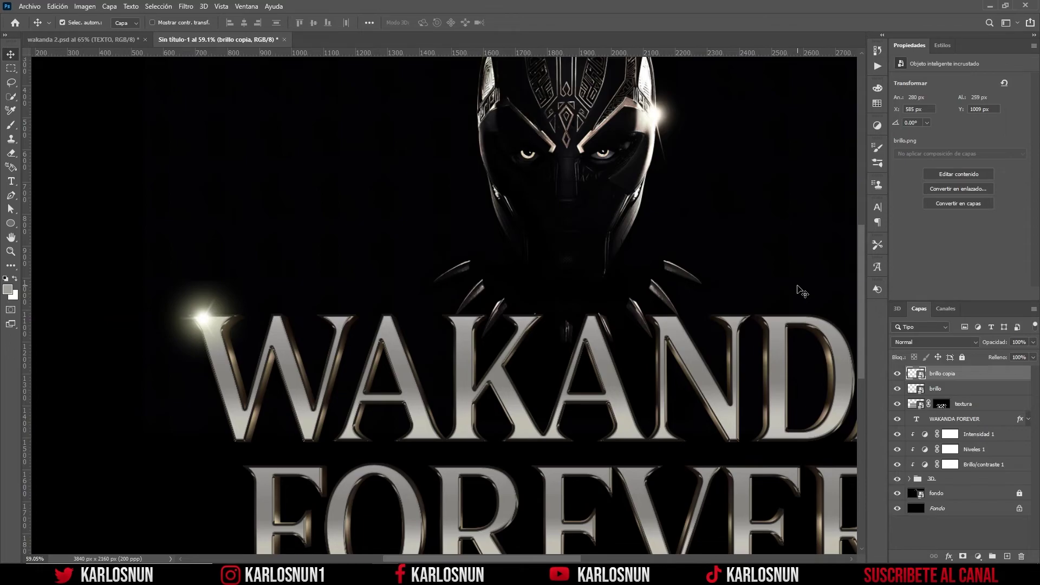
pyautogui.hotkey('ctrl', 't')
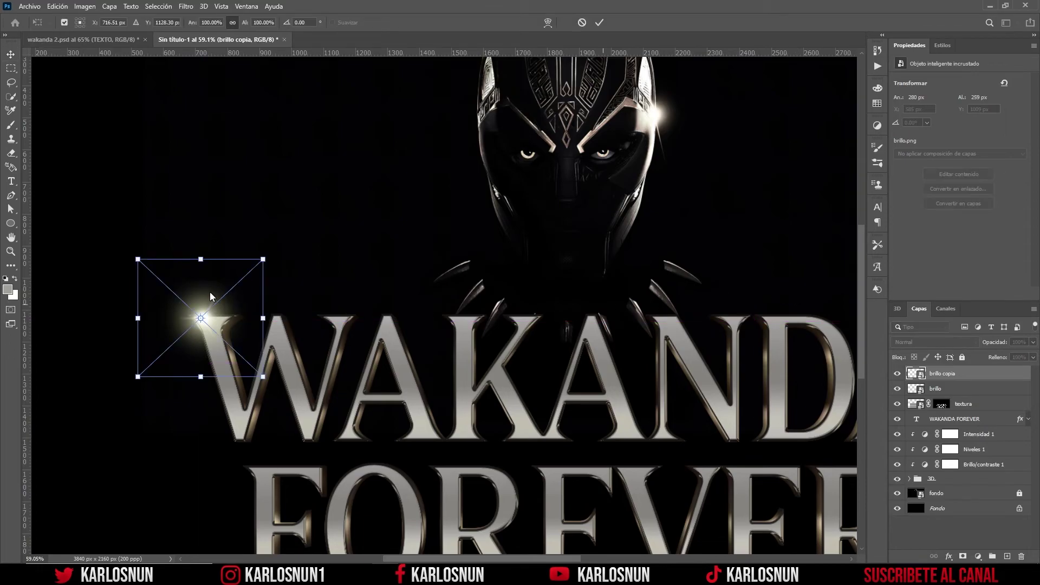
pyautogui.moveTo(172, 303)
pyautogui.mouseDown()
pyautogui.moveTo(410, 390)
pyautogui.moveTo(547, 482)
pyautogui.moveTo(633, 454)
pyautogui.mouseUp()
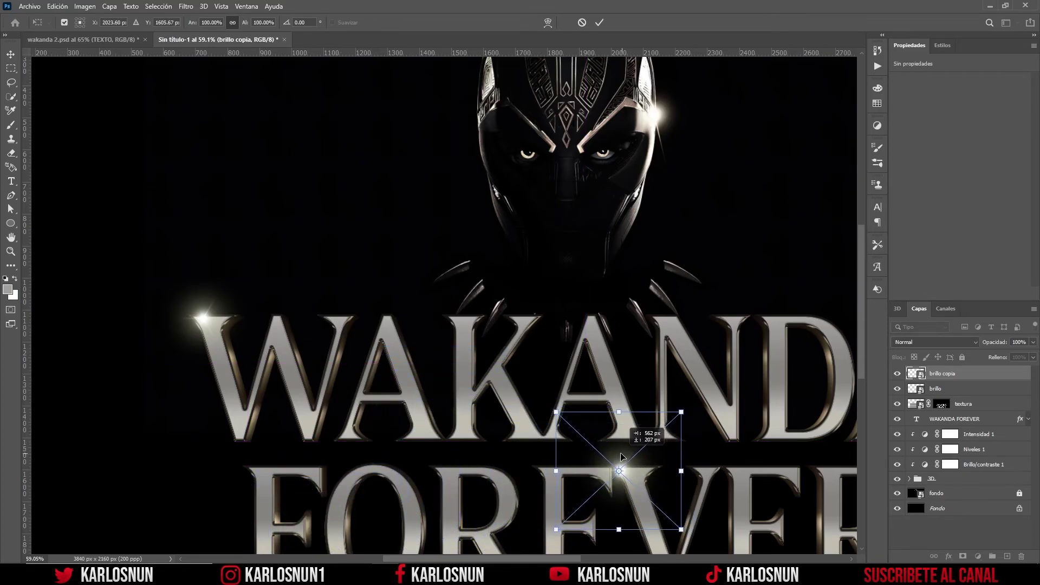
pyautogui.click(599, 23)
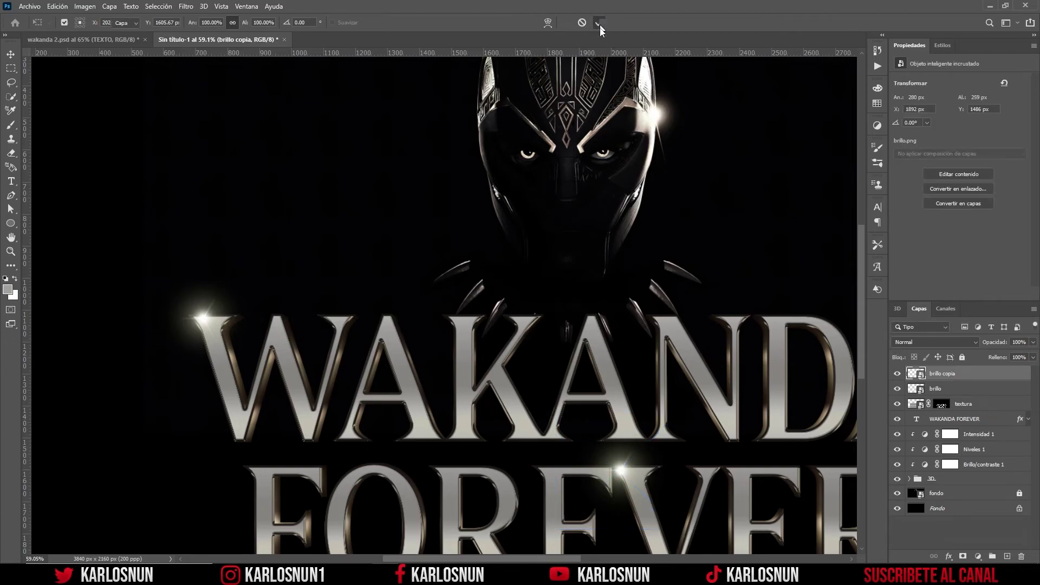
pyautogui.scroll(-2, 666, 336)
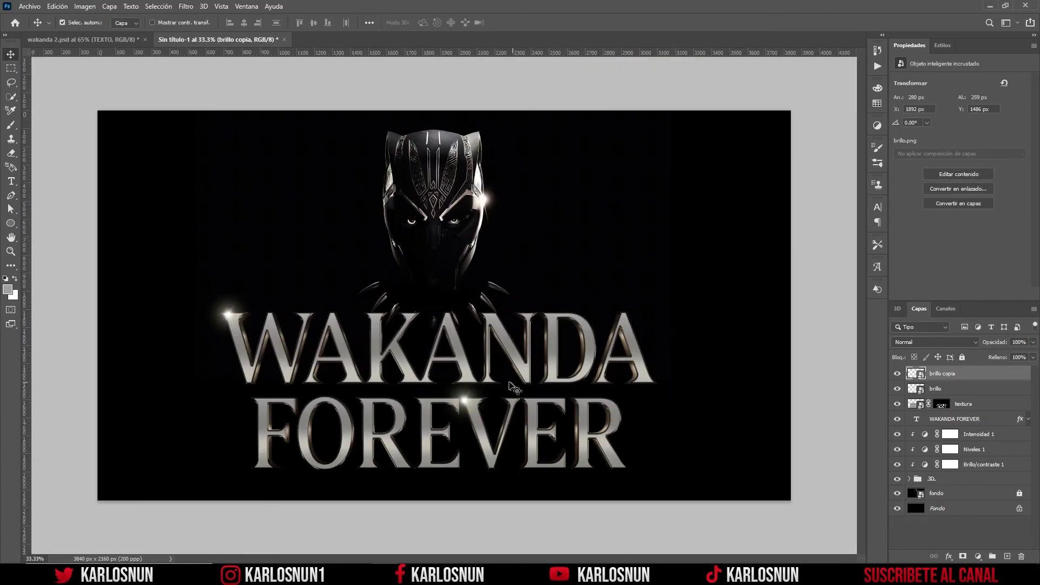